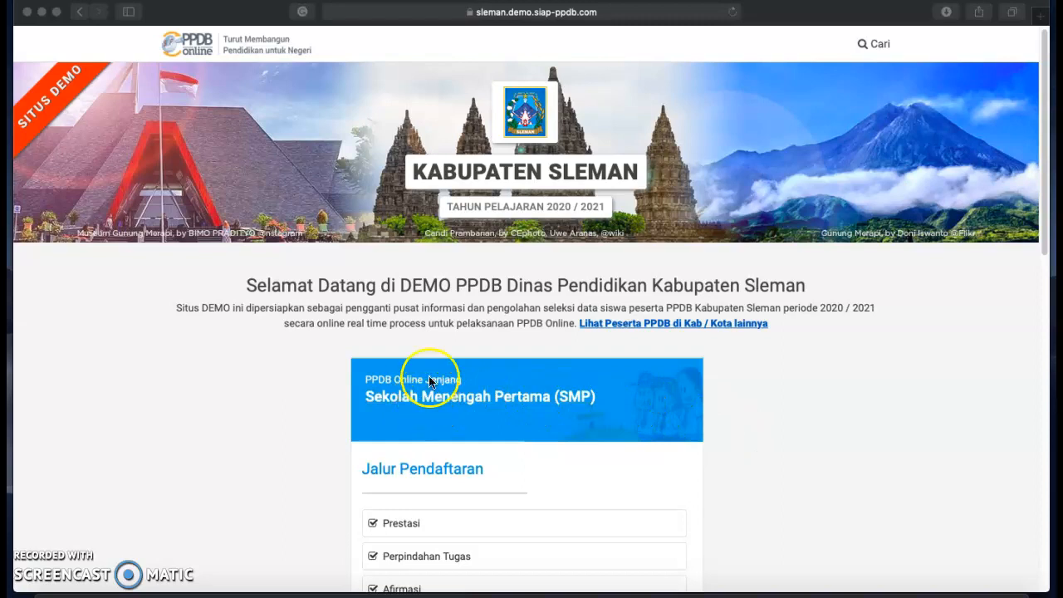
Go to the Sekolah Menengah Pertama (SMP) section and view its registration routes.
click(421, 402)
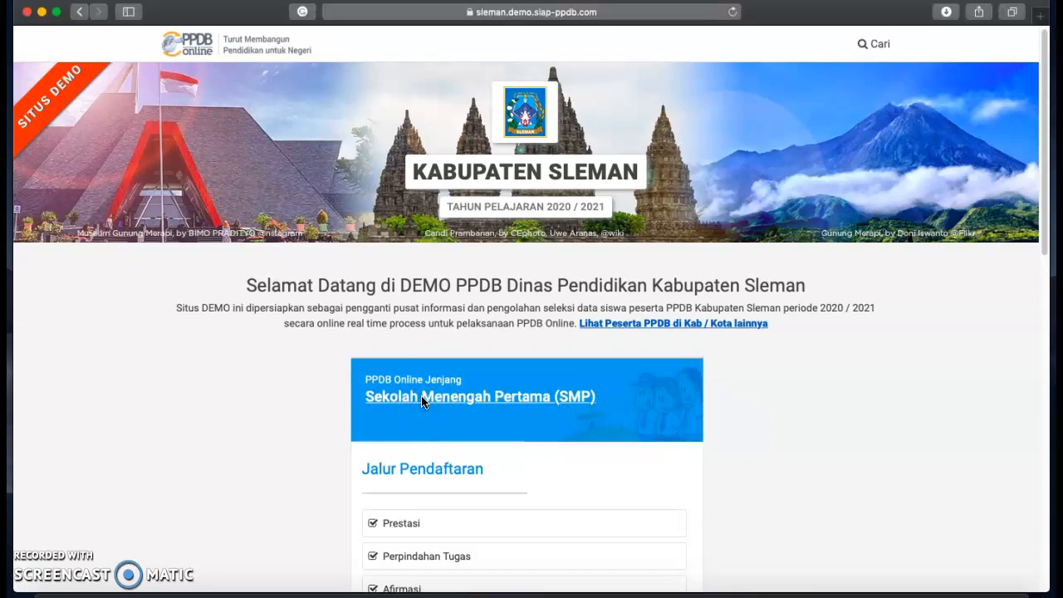
click(413, 403)
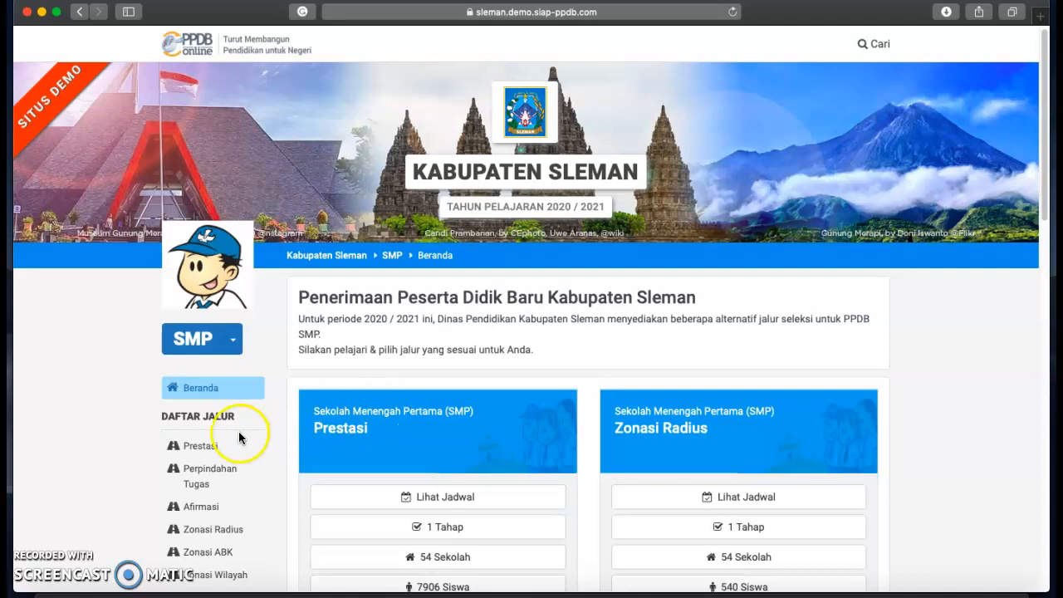
scroll(239, 440, down, 1)
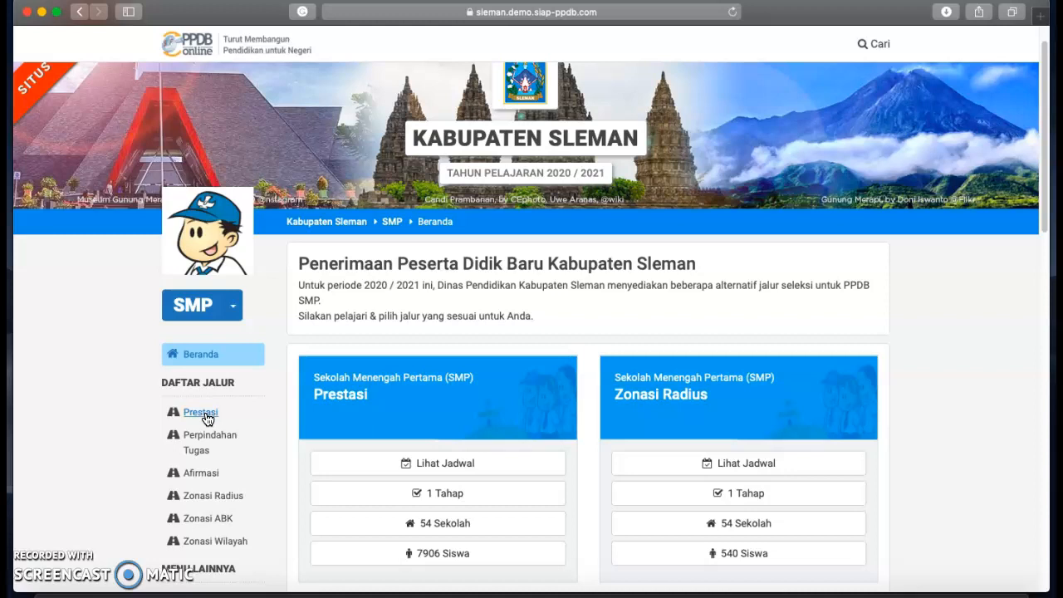
Start a Prestasi registration, enter the student's NISN and choose Dalam Kabupaten.
click(204, 414)
click(657, 287)
scroll(481, 447, down, 1)
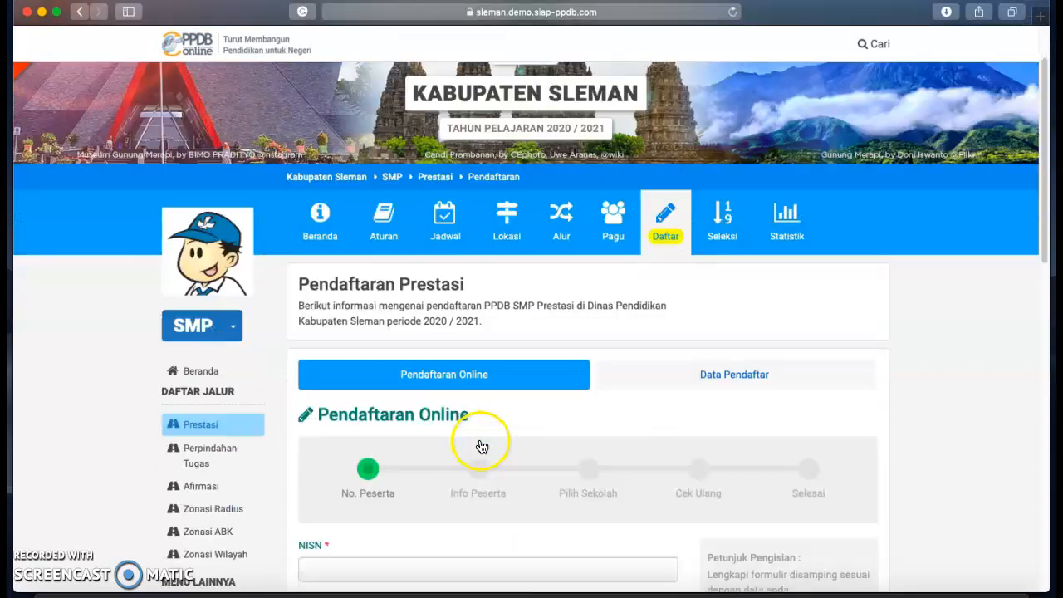
scroll(481, 445, down, 4)
click(383, 409)
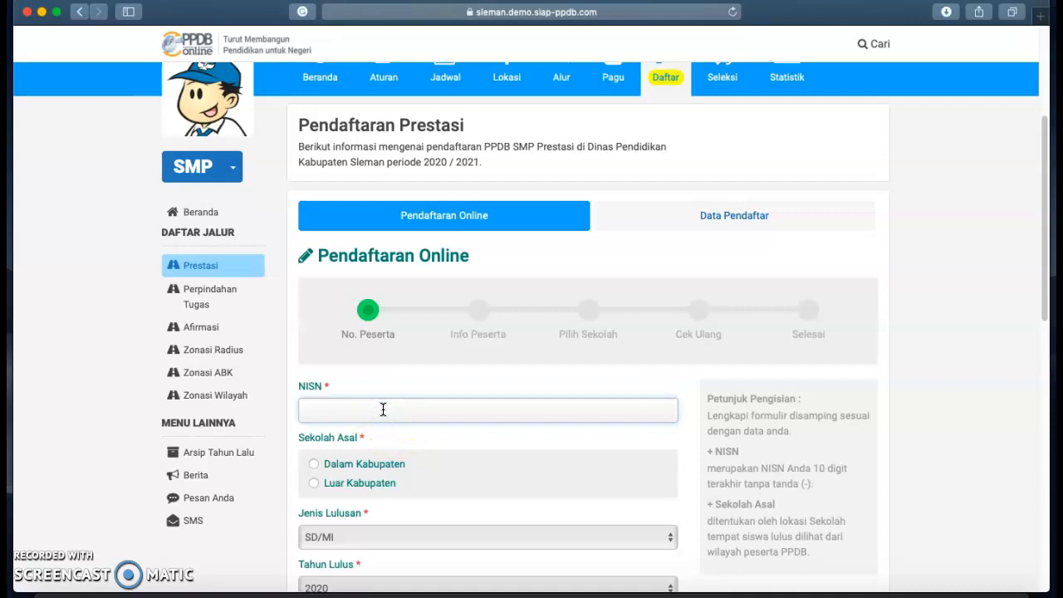
text(0987654321)
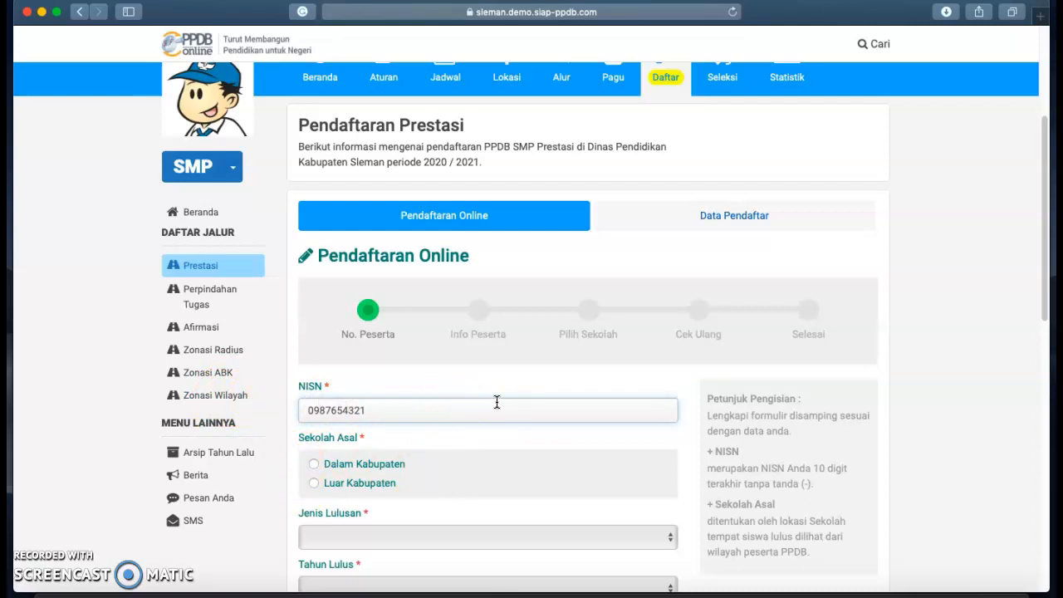
click(313, 465)
Set Jenis Lulusan to SD/MI and Tahun Lulus to 2019, enter the security code and continue.
scroll(415, 474, down, 3)
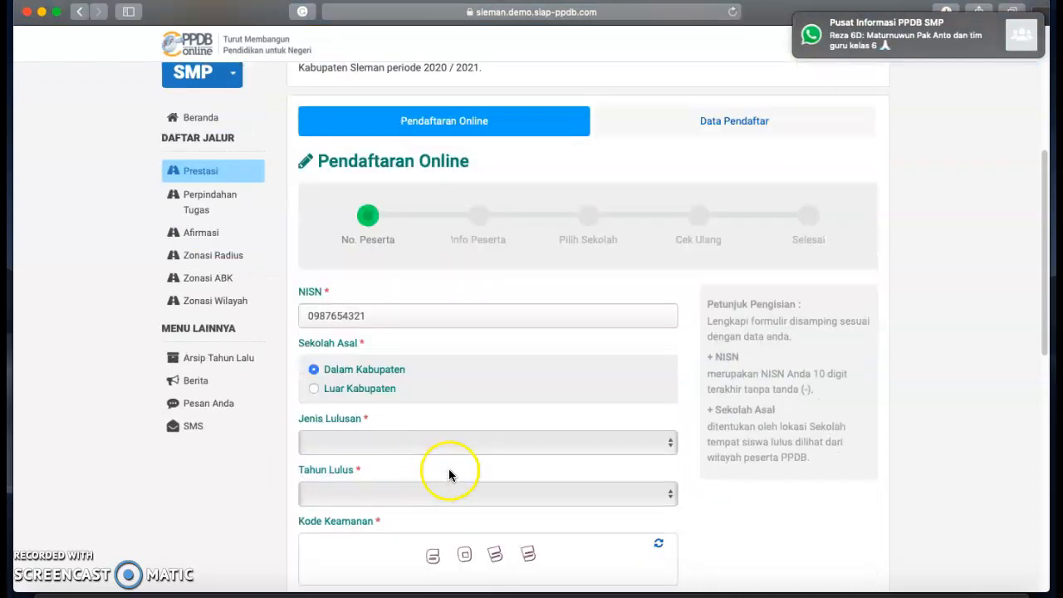
click(671, 444)
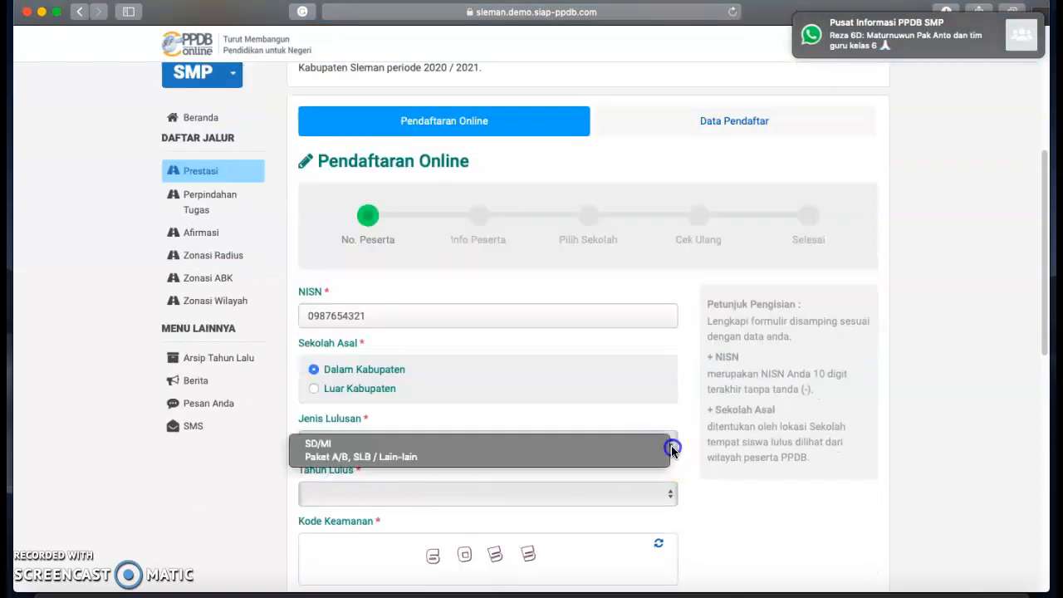
click(341, 449)
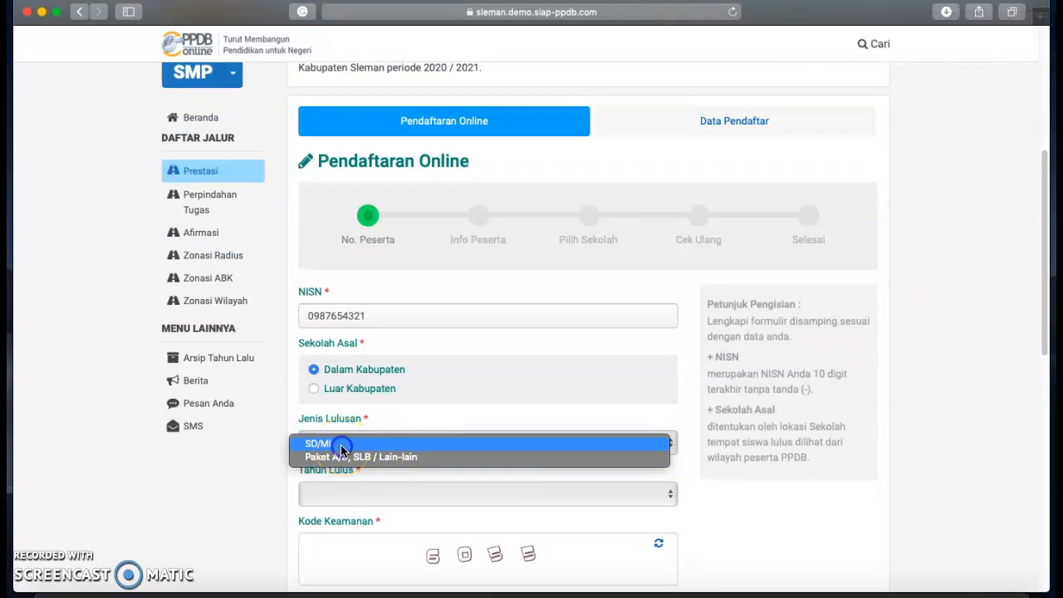
scroll(565, 474, down, 2)
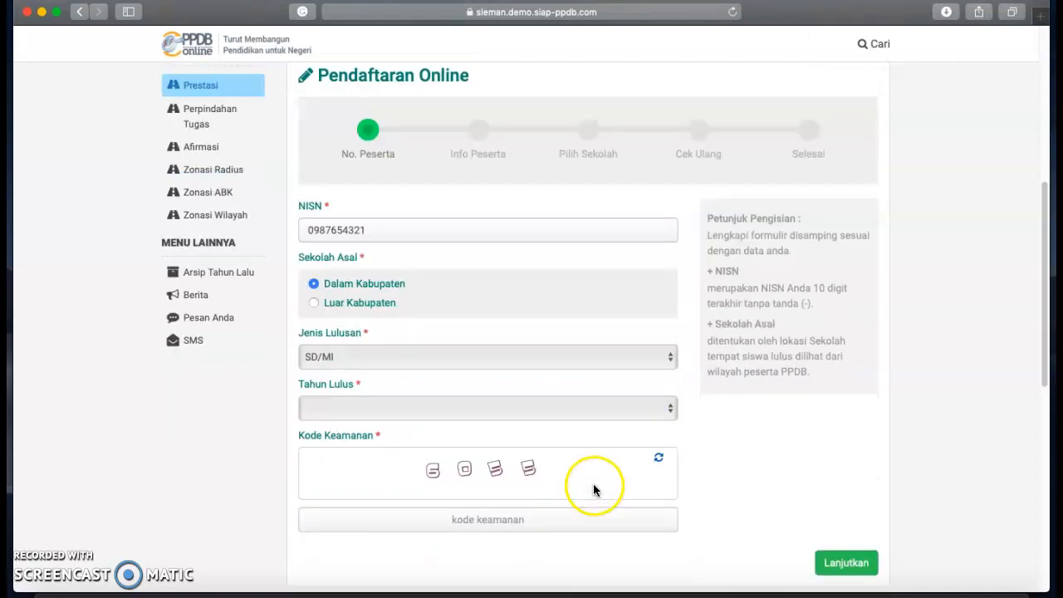
click(671, 411)
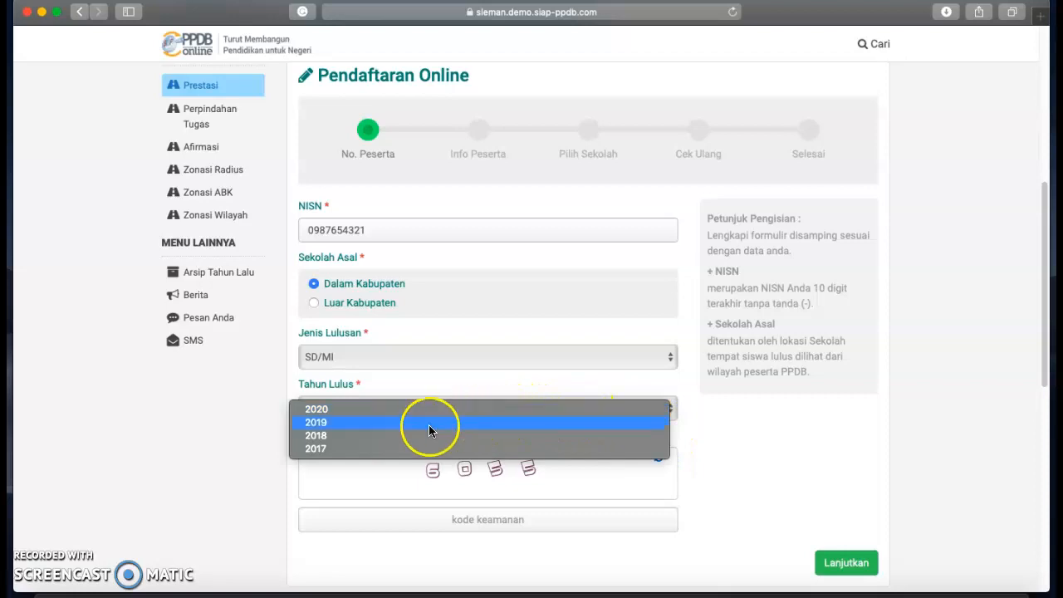
click(316, 424)
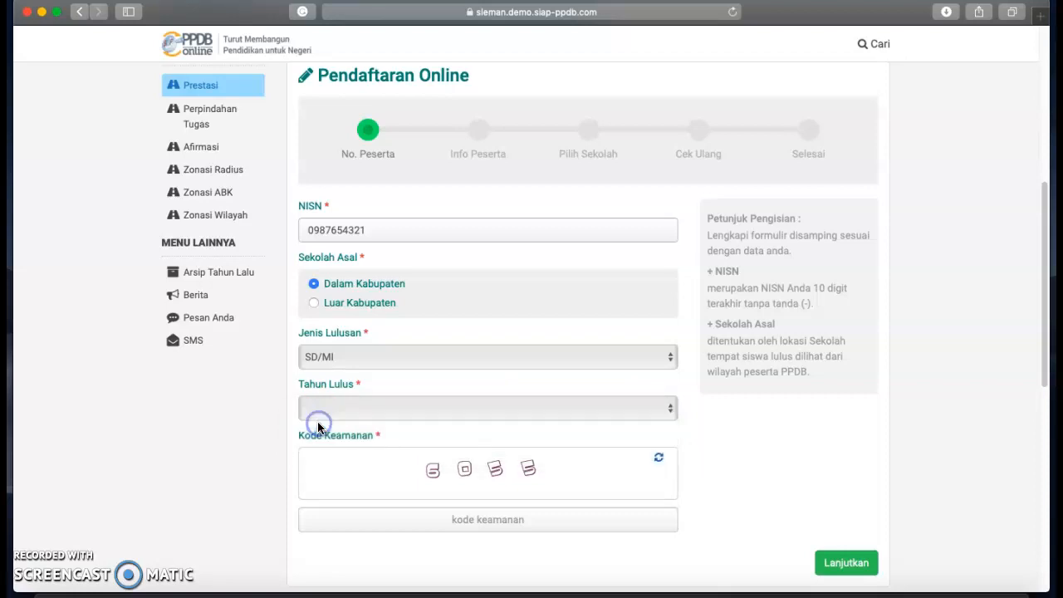
click(466, 523)
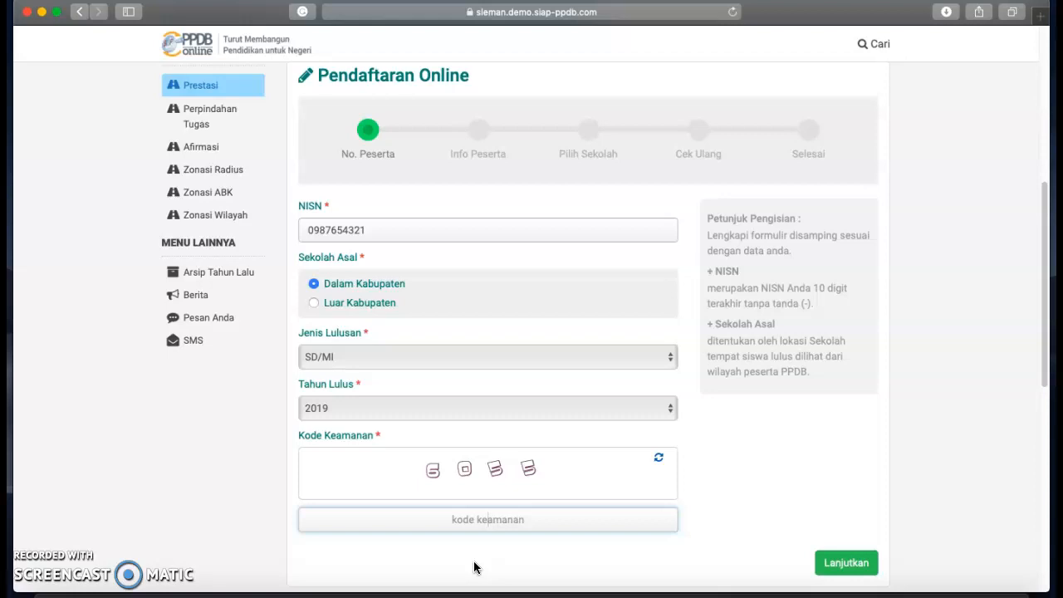
text(6055)
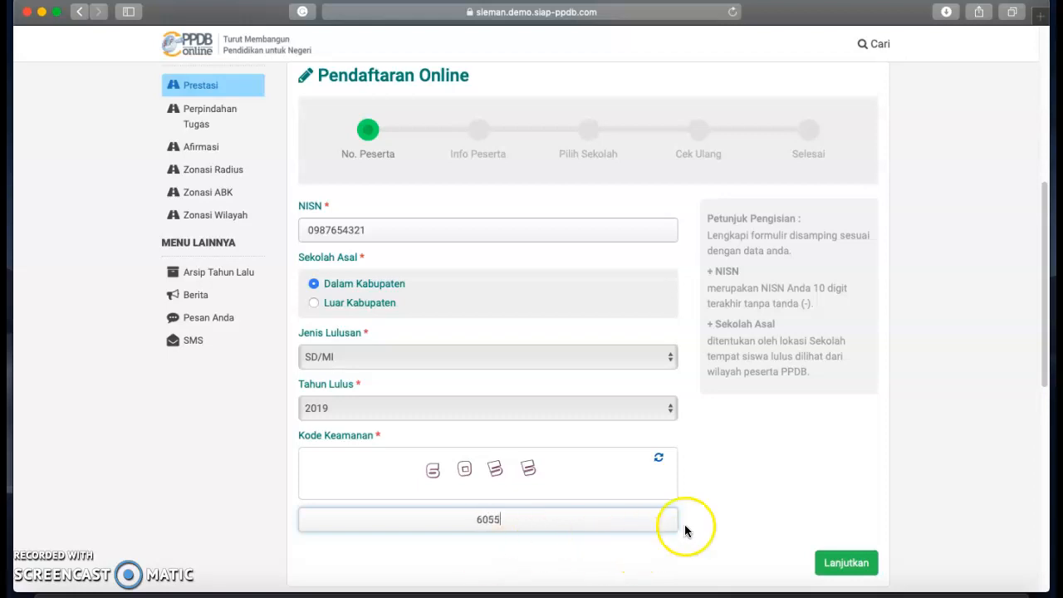
click(847, 561)
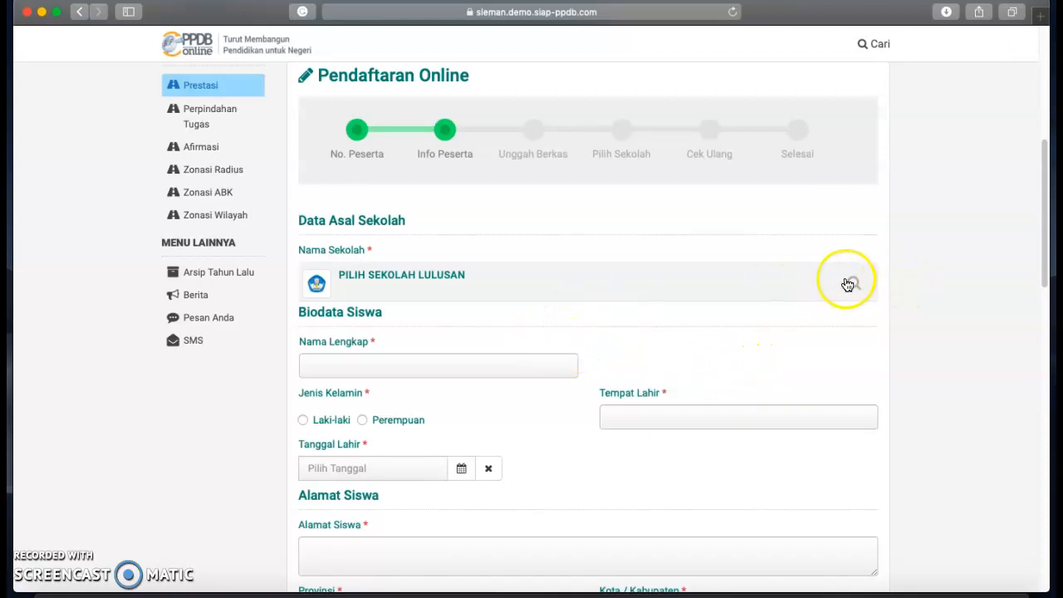
Search for and select SD MUHAMMADIYAH CONDONGCATUR as the origin school.
click(855, 284)
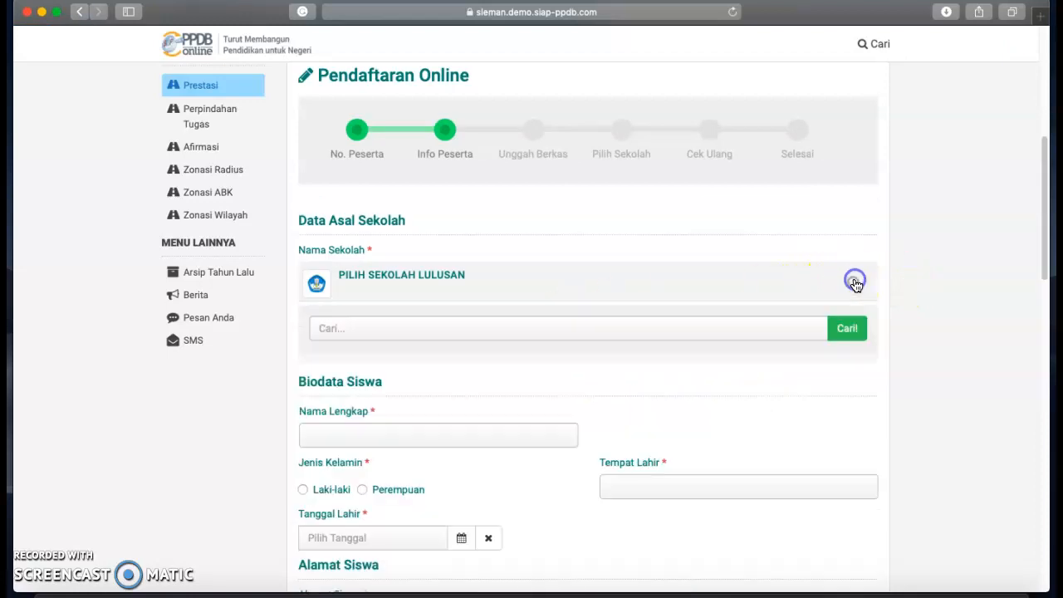
click(328, 326)
click(328, 325)
text(Sa Muhammadiy)
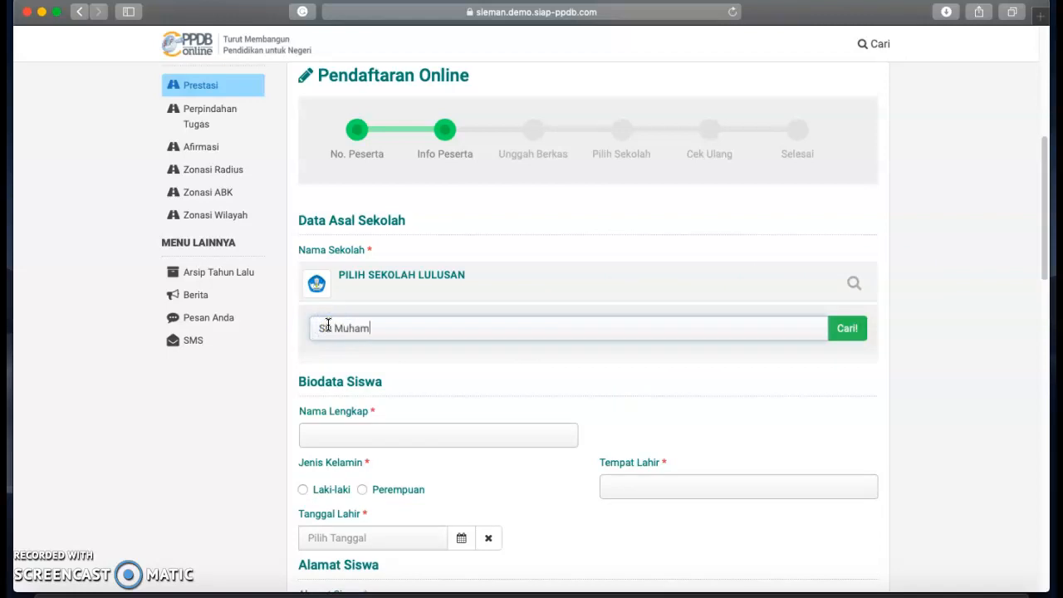
text(ah COndongcatur)
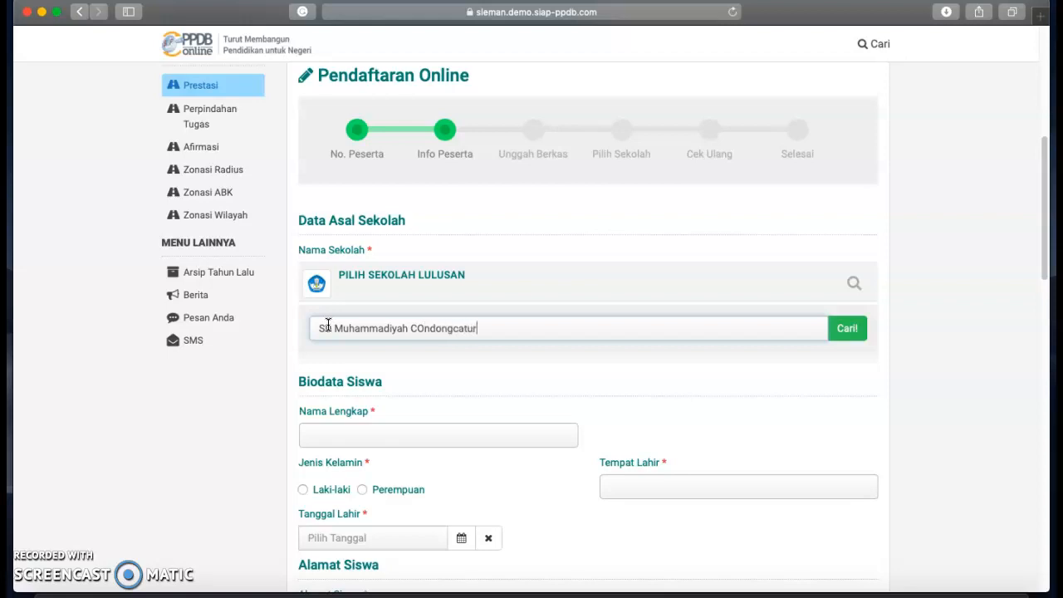
click(422, 328)
key(BackSpace)
text(o)
click(853, 331)
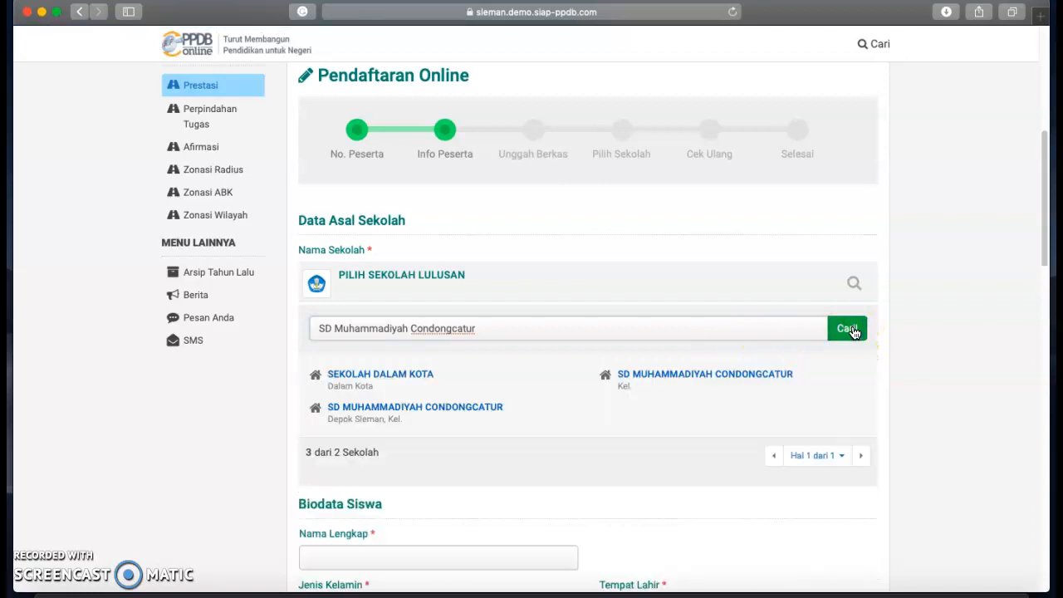
click(387, 411)
click(494, 374)
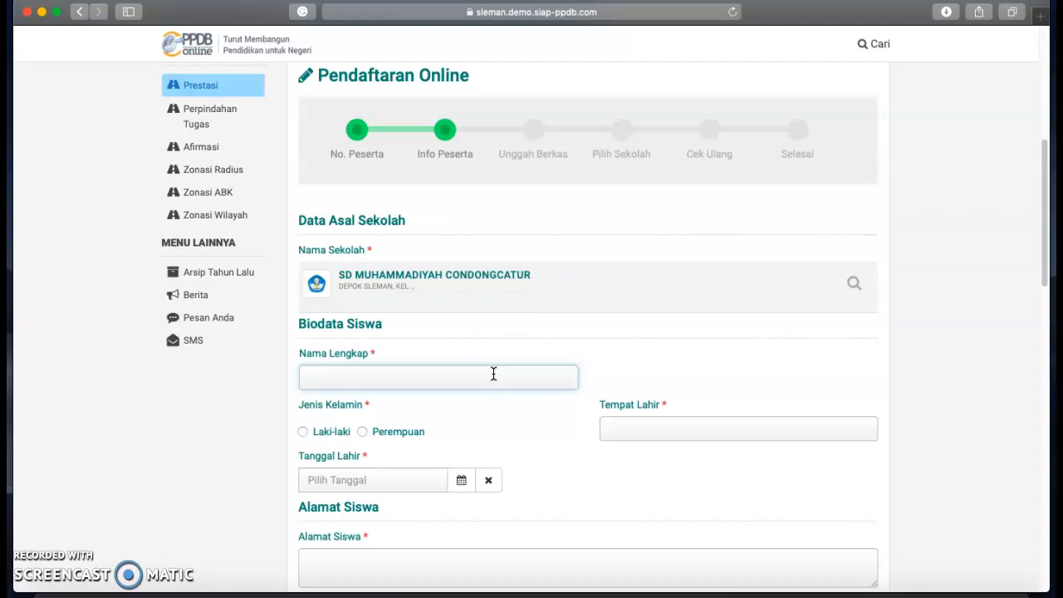
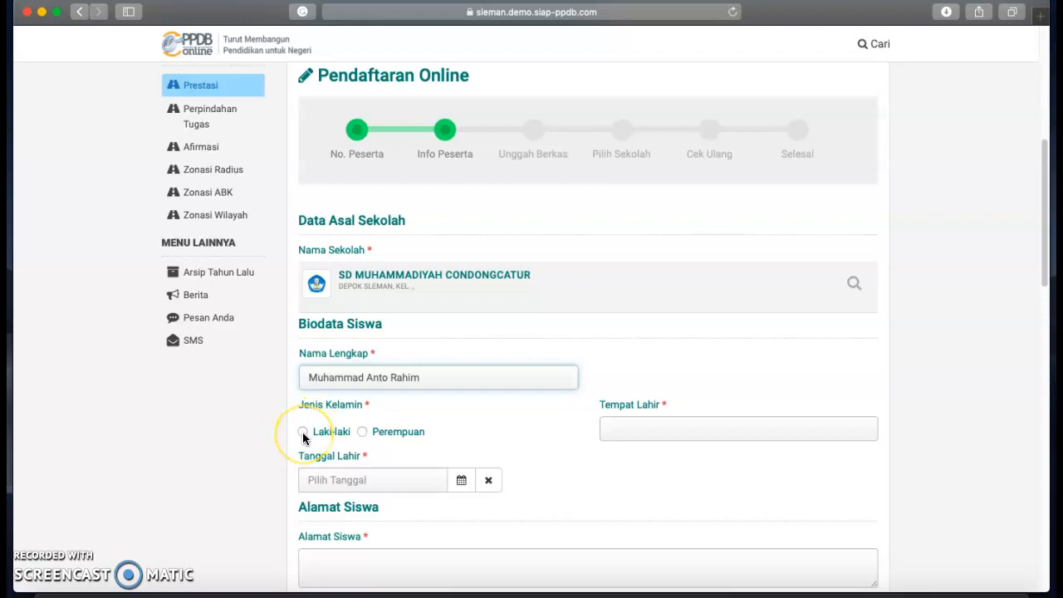
Enter the student's full name, gender Laki-laki and birthplace Bantul.
click(302, 432)
click(637, 427)
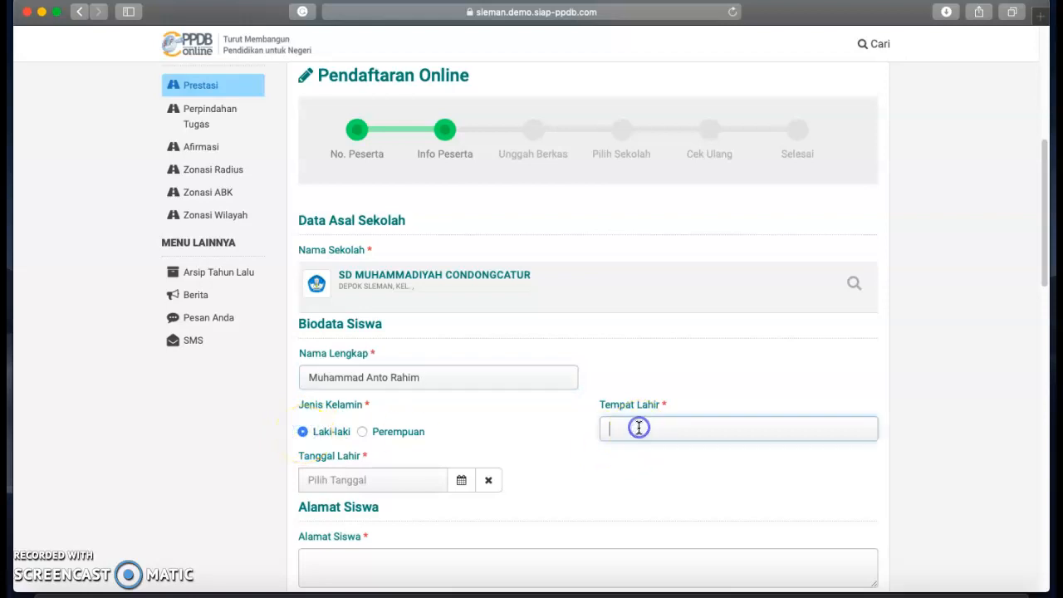
text(Bantul)
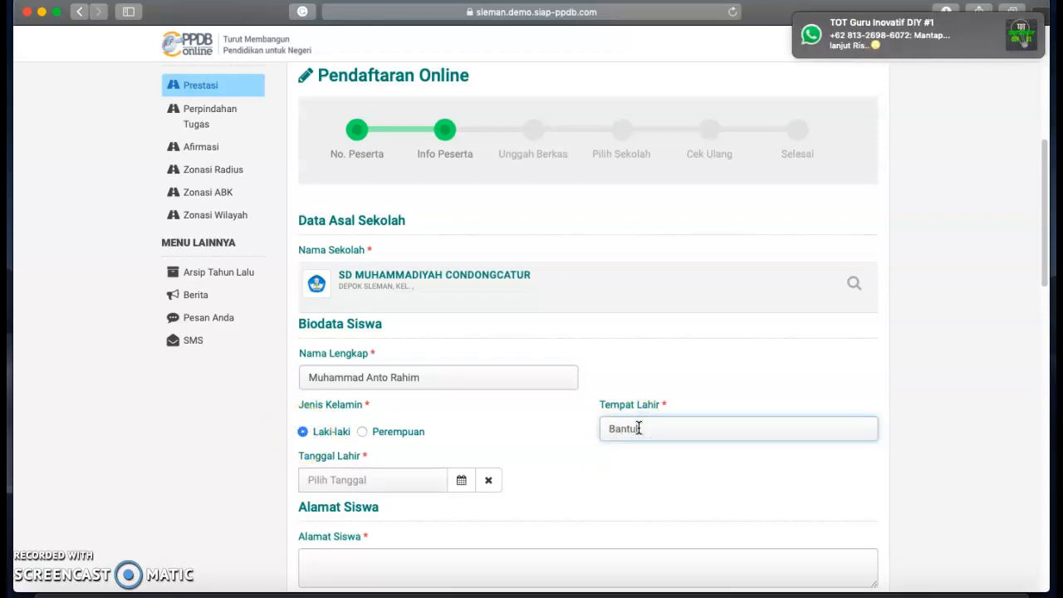
Pick 17 Agustus 2008 as the birth date from the calendar.
click(461, 480)
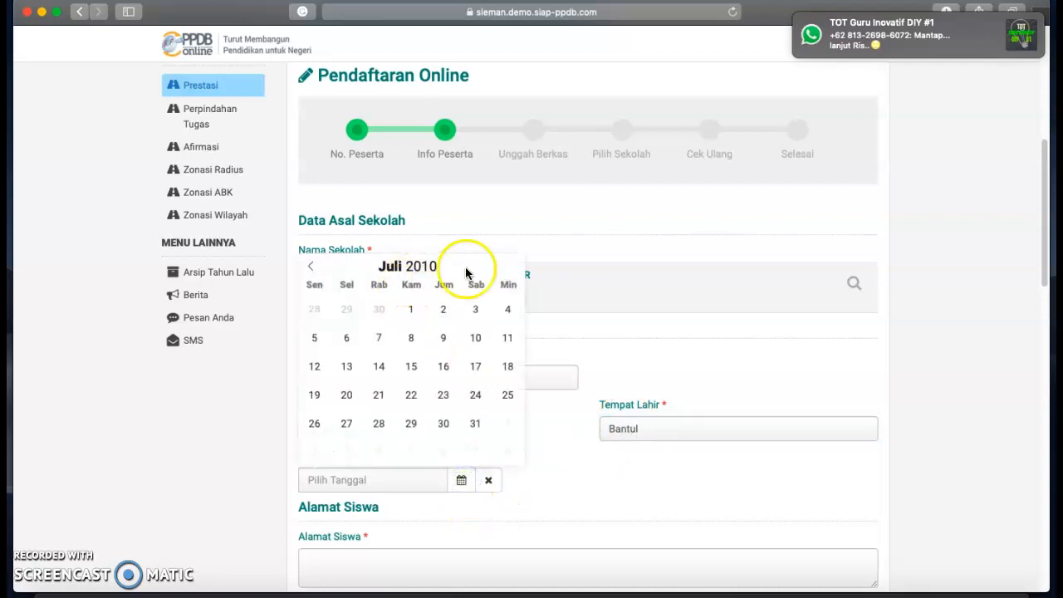
click(445, 277)
click(444, 277)
click(445, 276)
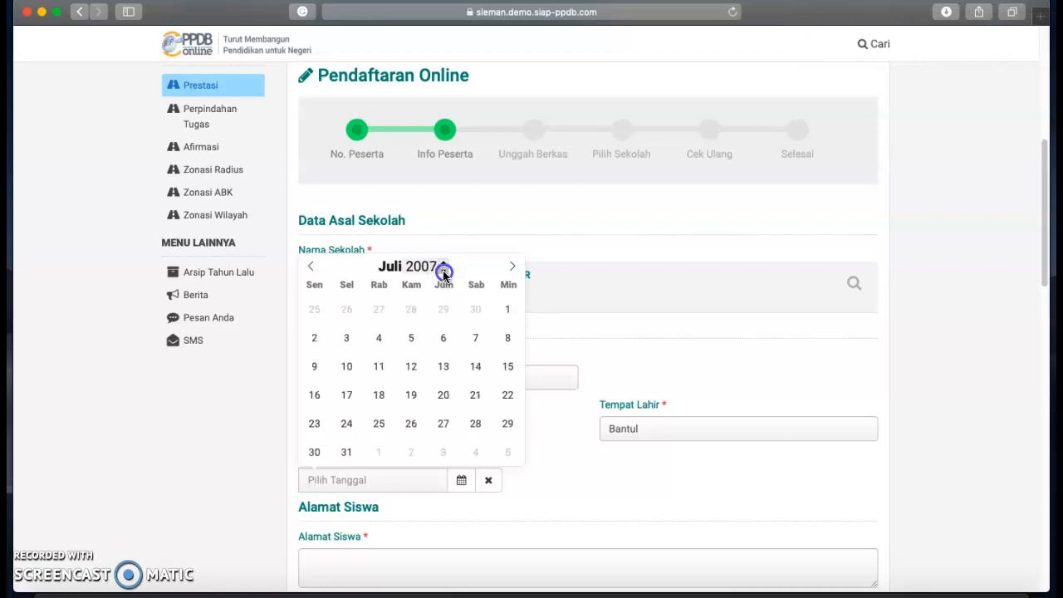
click(444, 264)
click(445, 272)
click(444, 267)
click(310, 267)
click(310, 267)
click(514, 267)
click(512, 267)
click(513, 266)
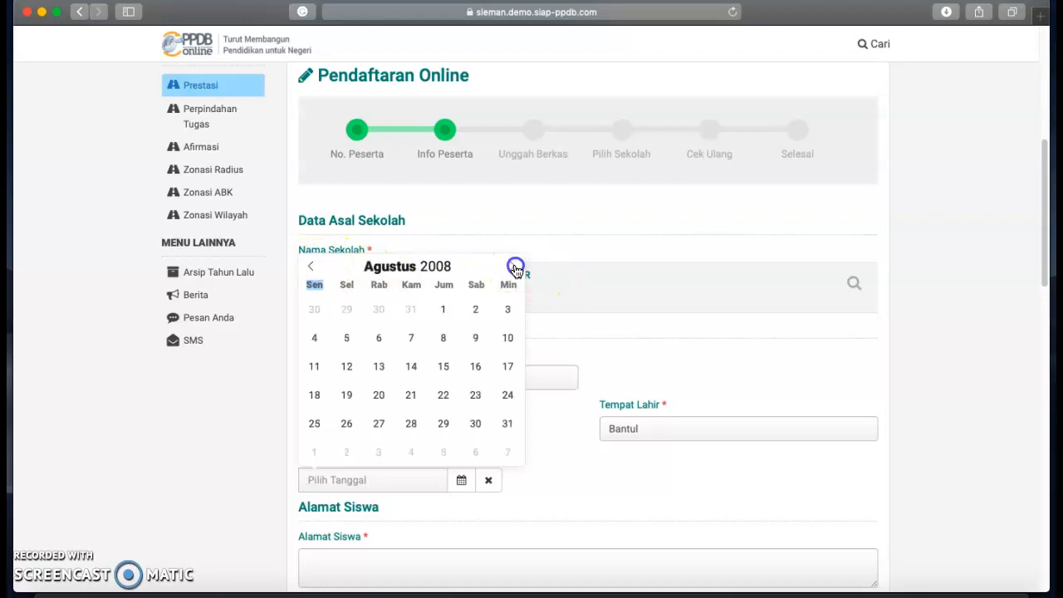
click(505, 366)
scroll(415, 465, down, 1)
click(359, 531)
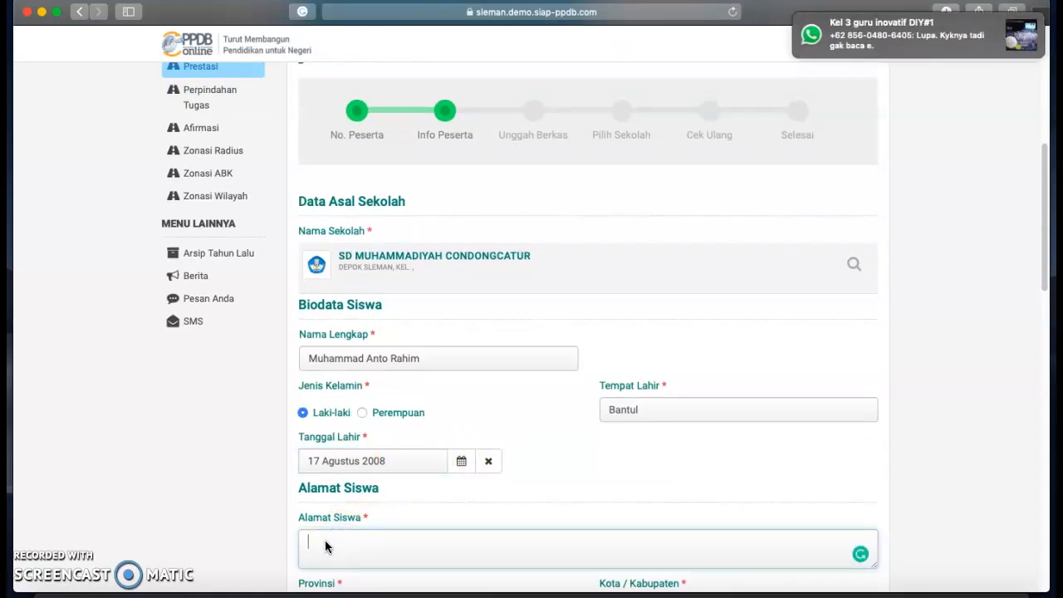
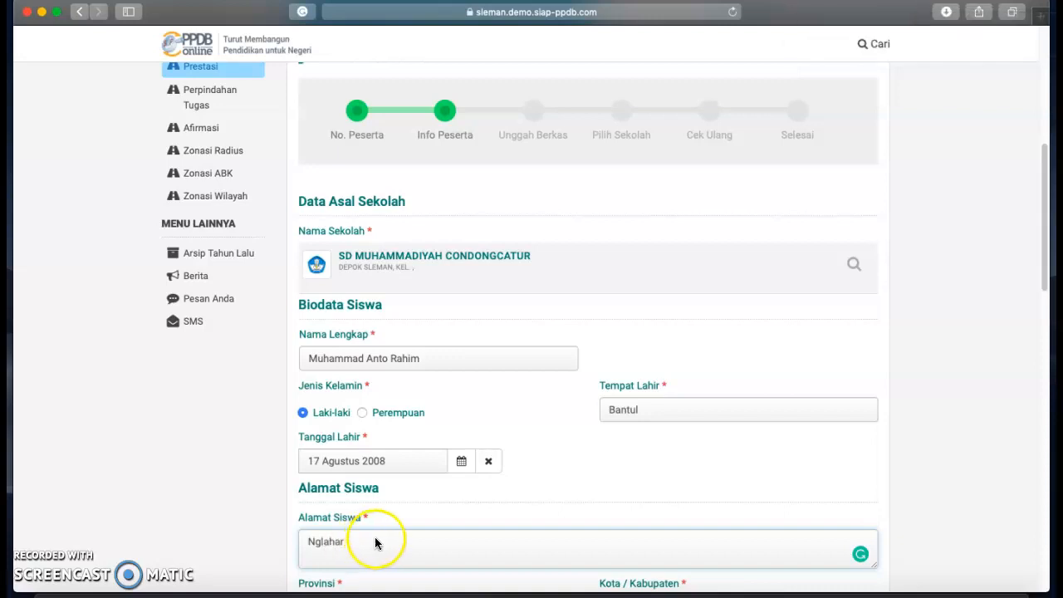
Enter the street address and choose province DI Yogyakarta and regency Kab. Sleman.
scroll(422, 532, down, 3)
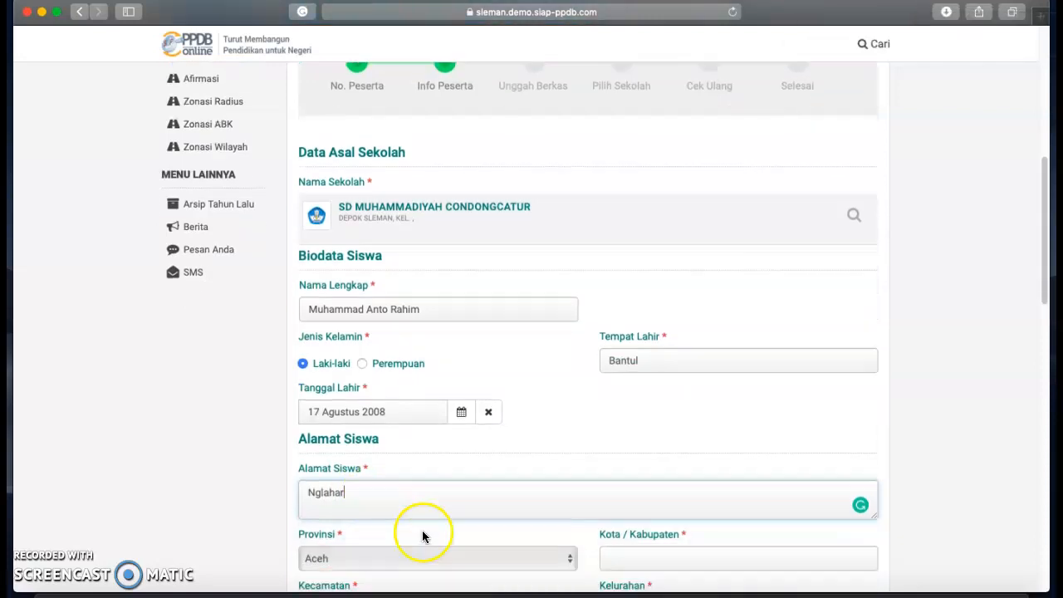
click(450, 537)
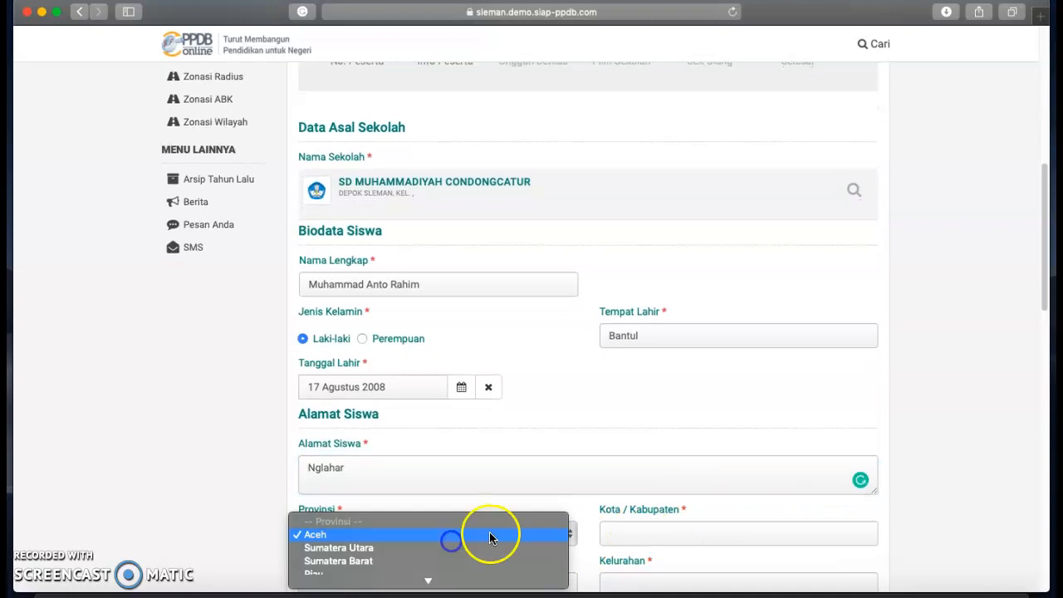
scroll(374, 540, down, 2)
click(358, 525)
click(866, 533)
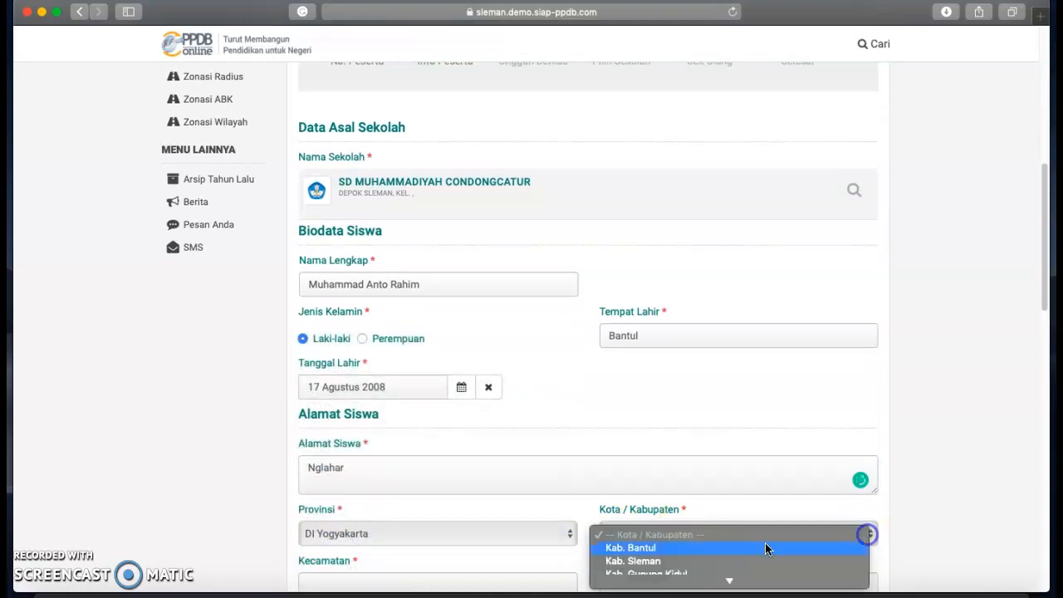
click(653, 562)
scroll(531, 514, down, 2)
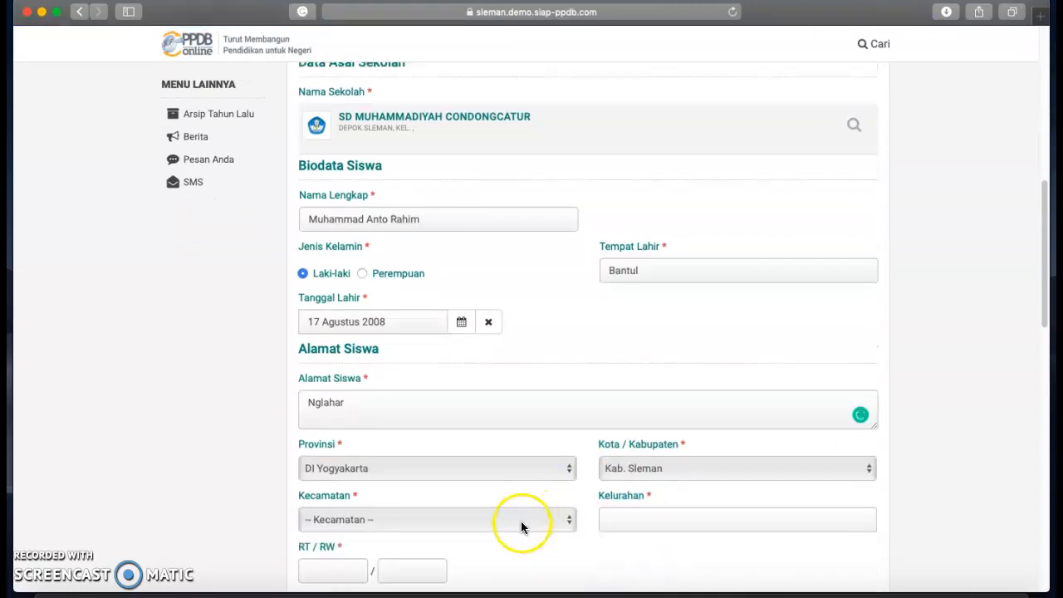
Choose Kecamatan Moyudan and Kelurahan Sumberrahayu, then begin the RT number.
click(568, 520)
scroll(411, 545, down, 5)
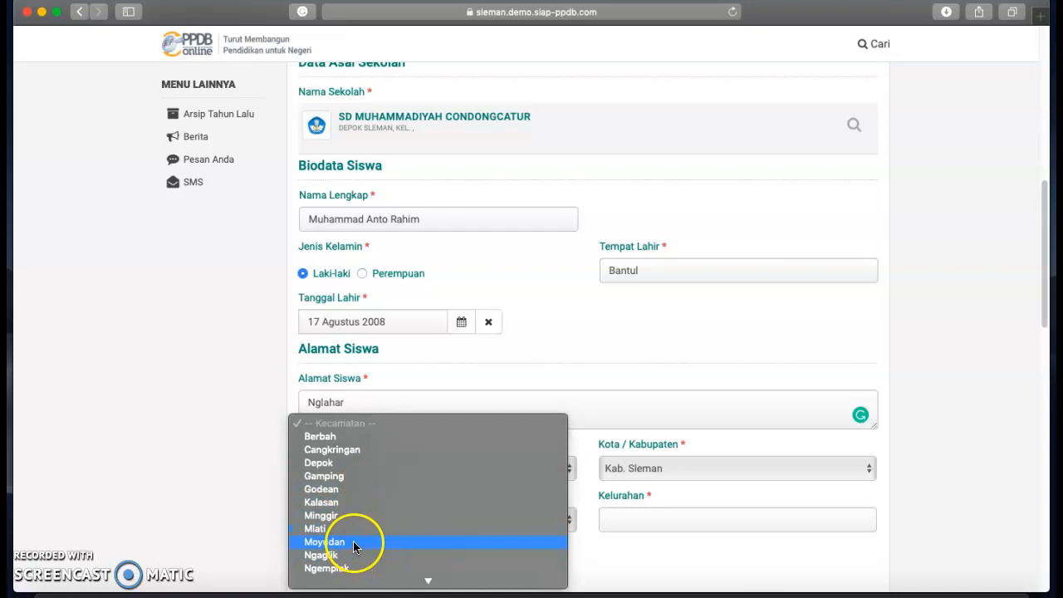
click(353, 542)
click(810, 523)
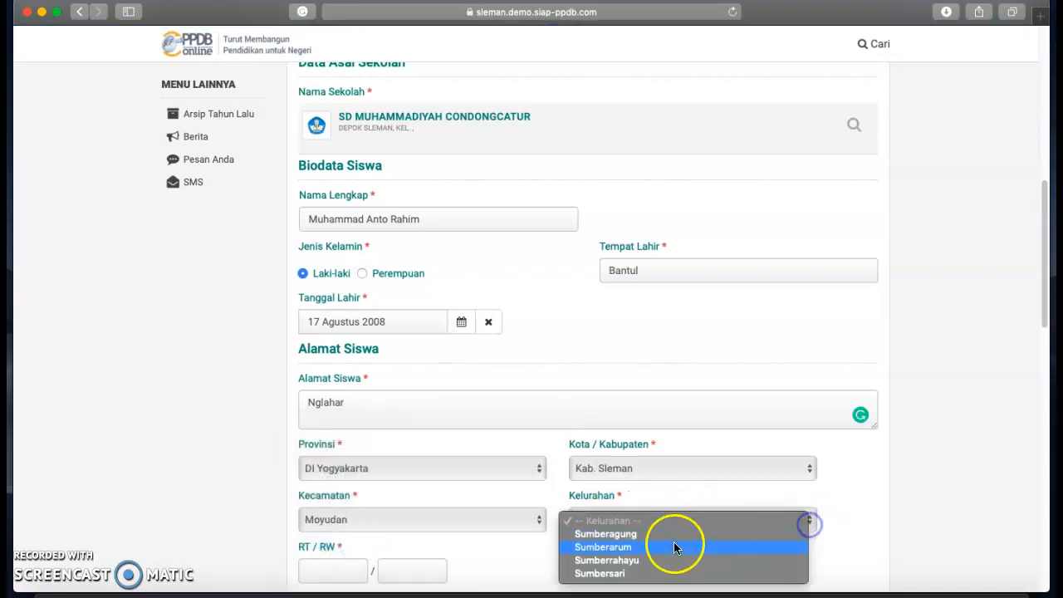
click(638, 562)
scroll(648, 561, down, 3)
click(341, 417)
text(1)
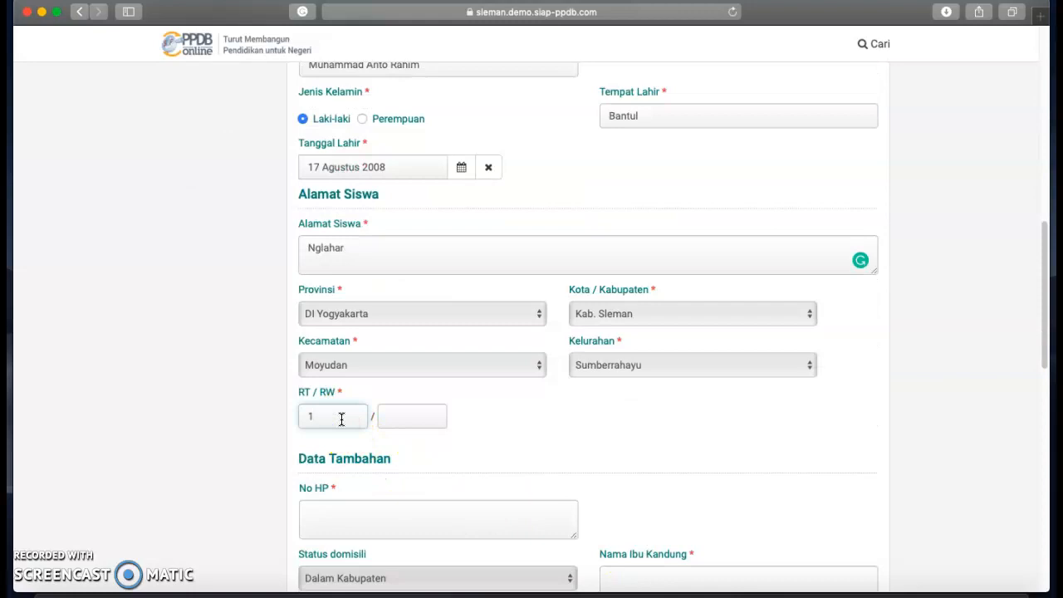
text(01)
Complete RT/RW as 01/27 and fill in the mobile number and mother's name.
click(397, 420)
text(27)
scroll(366, 448, down, 2)
click(353, 432)
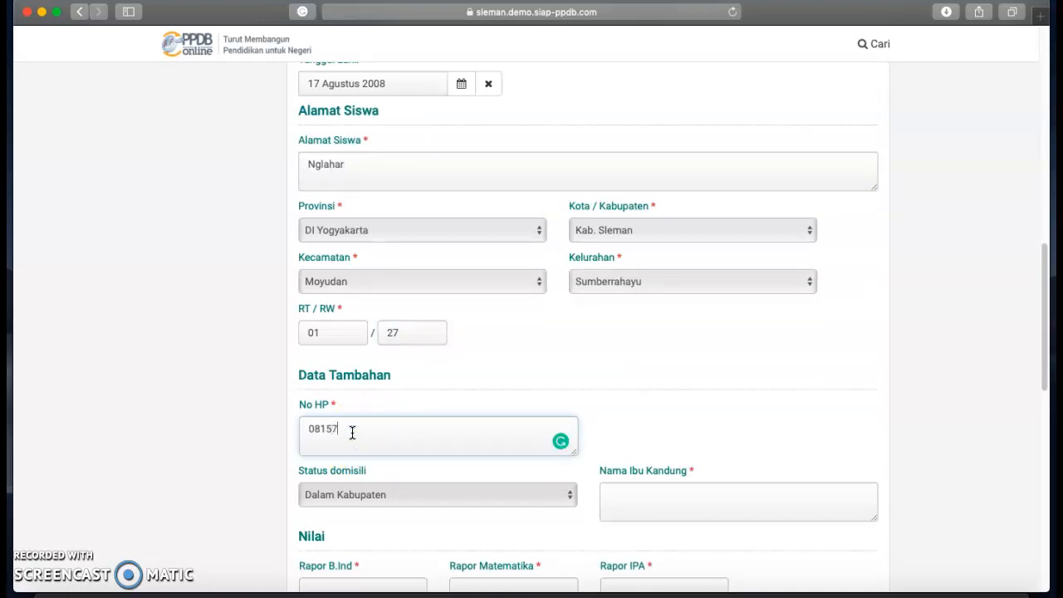
scroll(352, 432, down, 1)
click(631, 483)
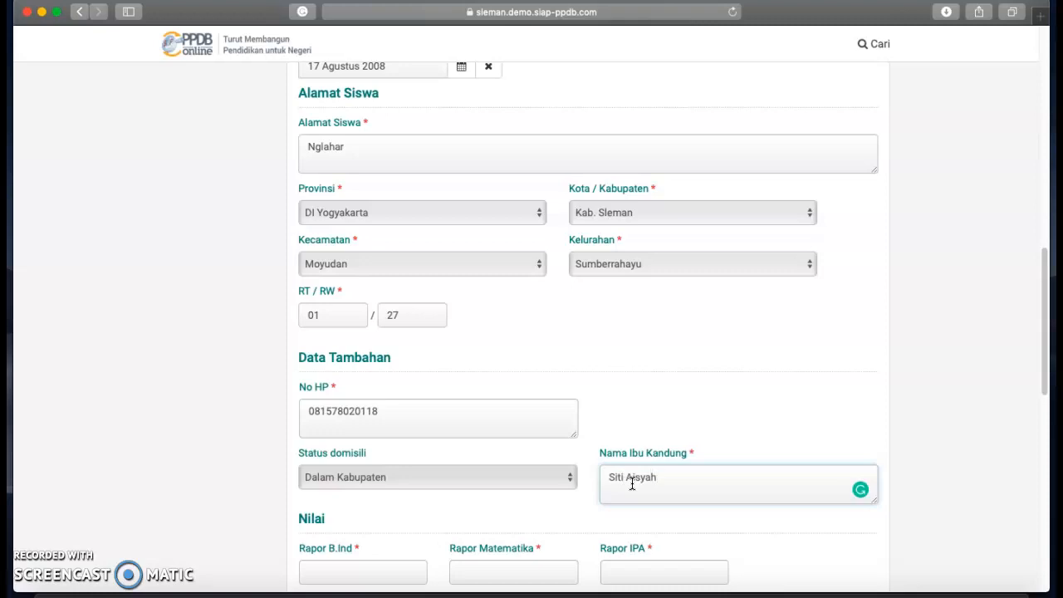
scroll(379, 510, down, 3)
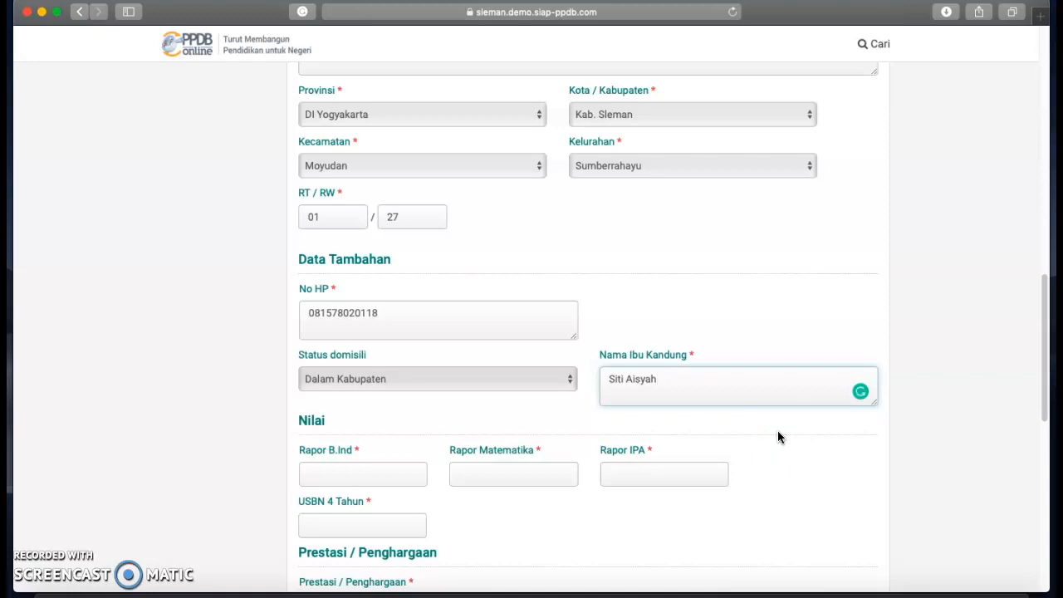
scroll(720, 245, up, 1)
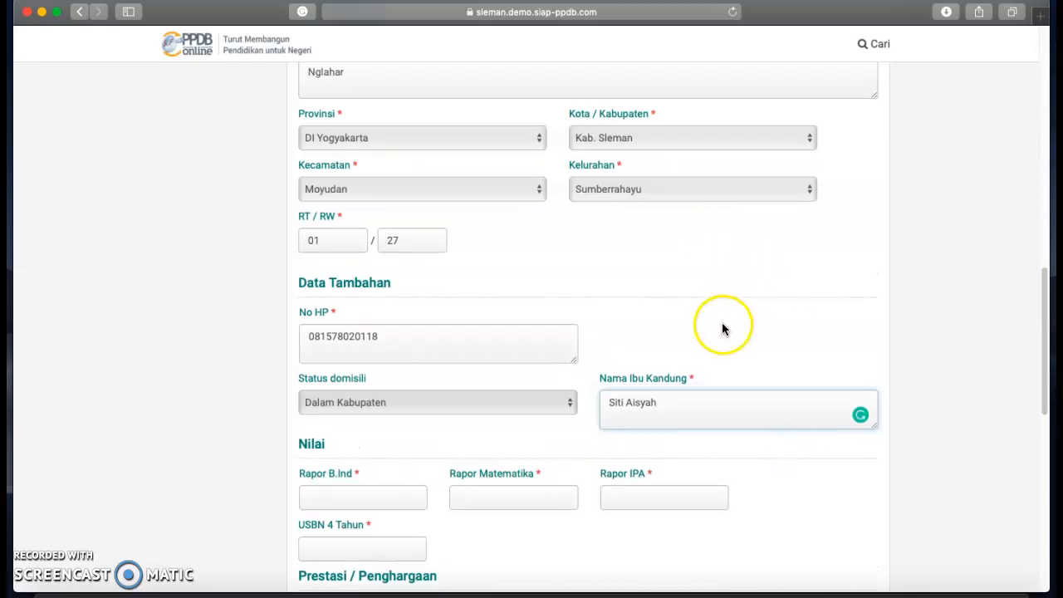
scroll(726, 366, down, 4)
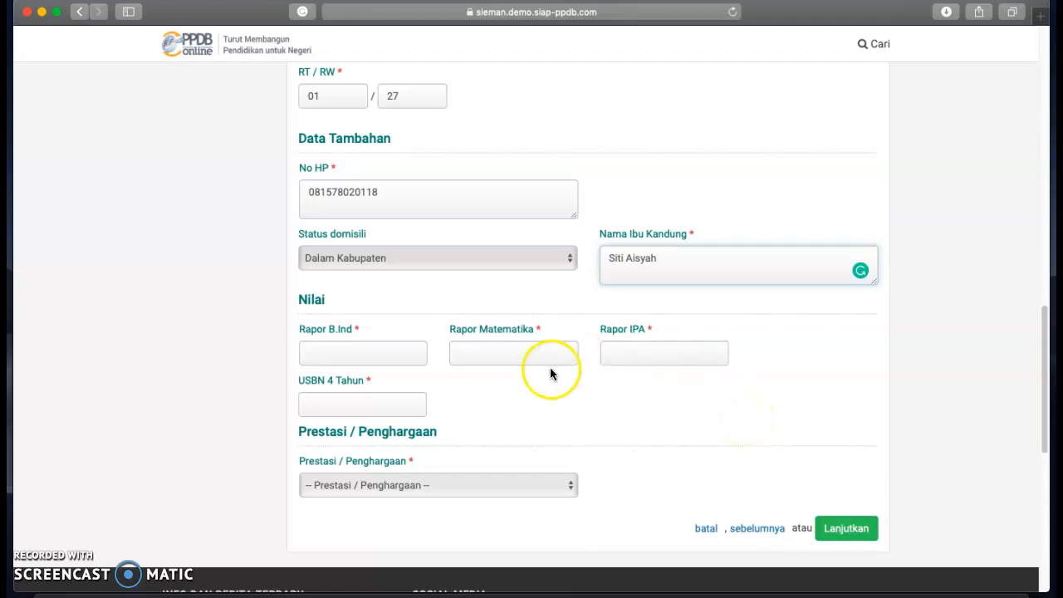
Enter report grades B.Ind 90.87, Matematika 89.78 and IPA 96.75.
click(350, 353)
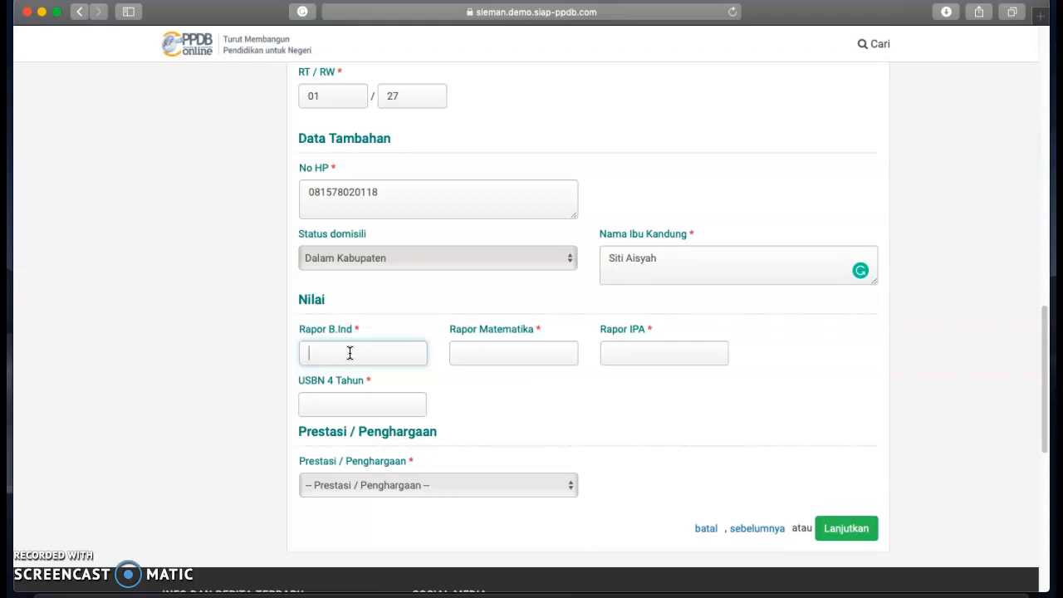
text(90.87)
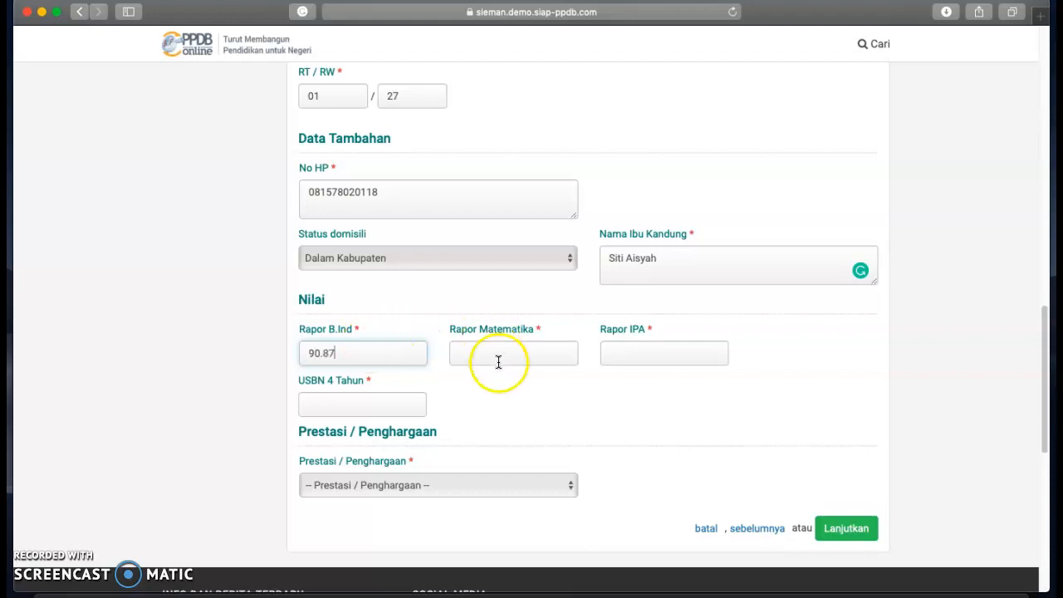
click(493, 354)
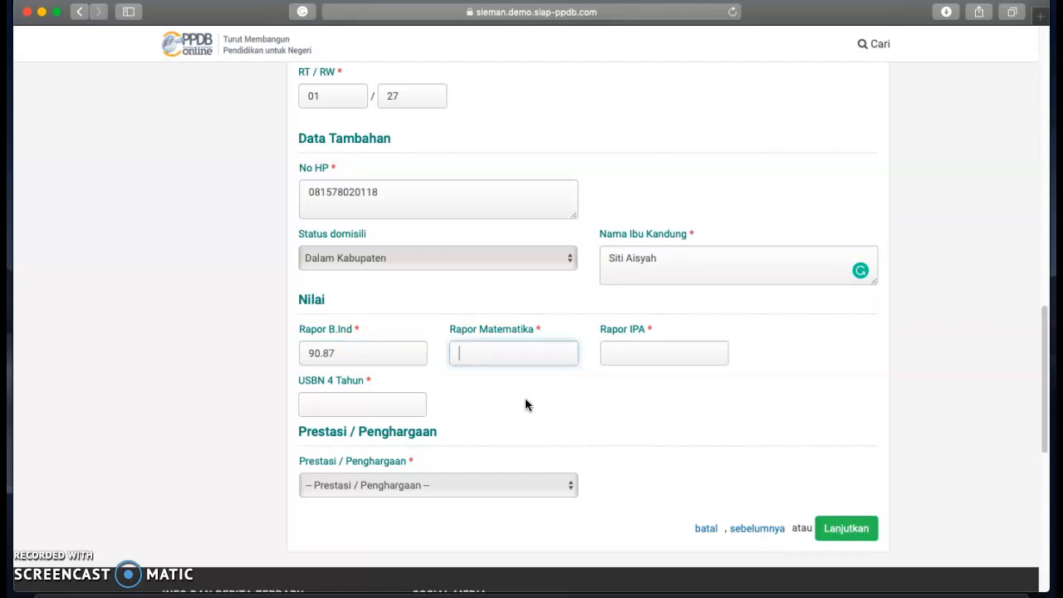
text(89.78)
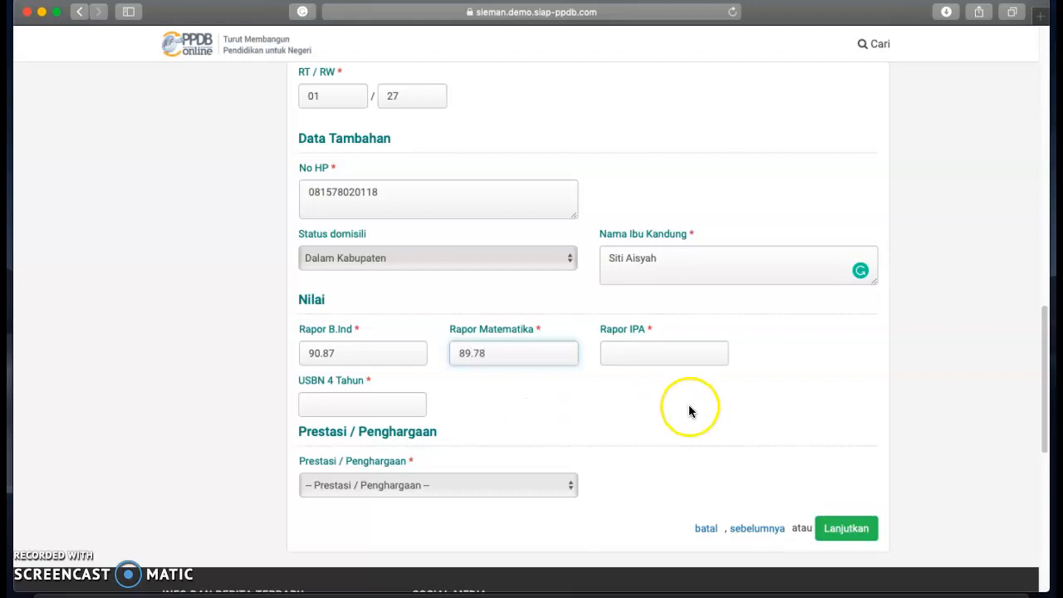
click(655, 352)
text(96.)
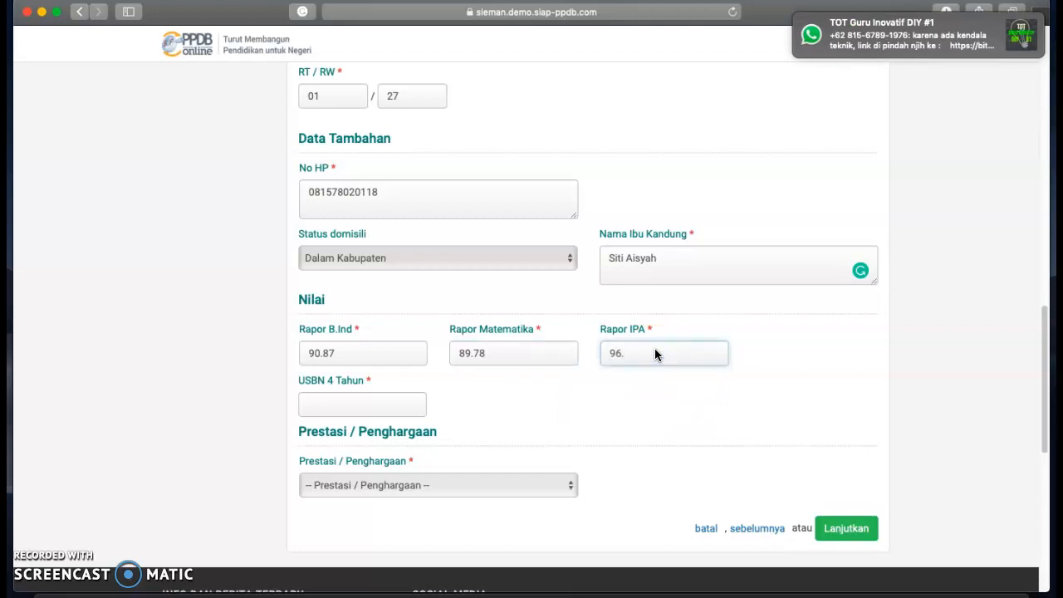
text(75)
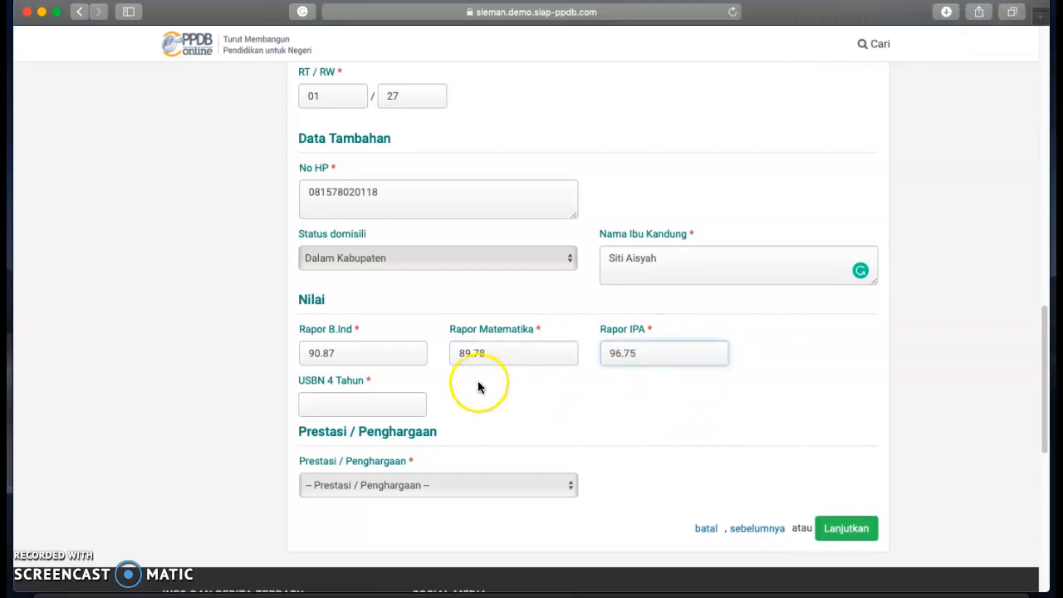
click(367, 405)
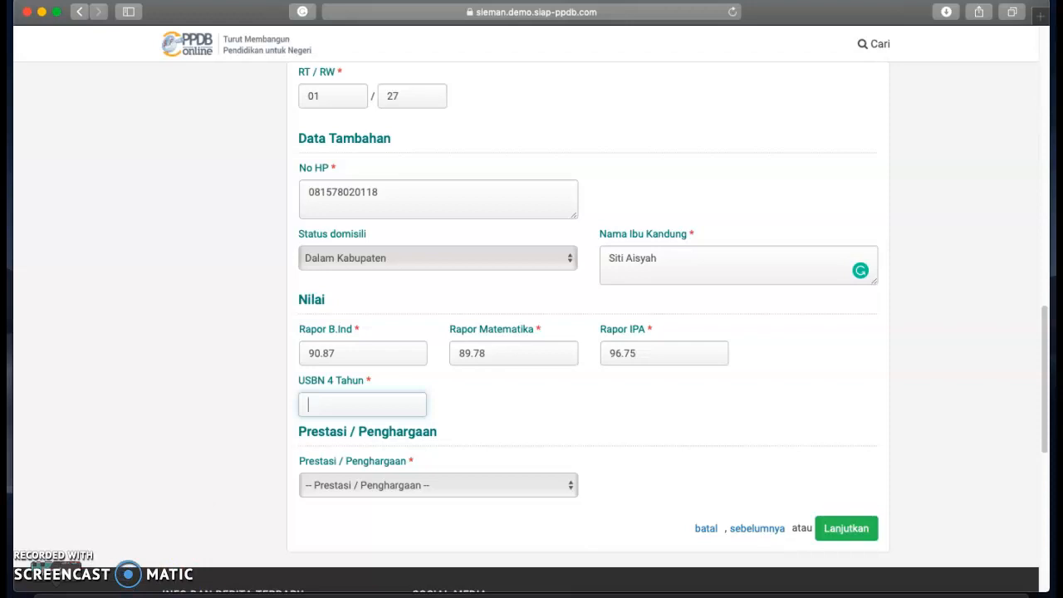
click(91, 582)
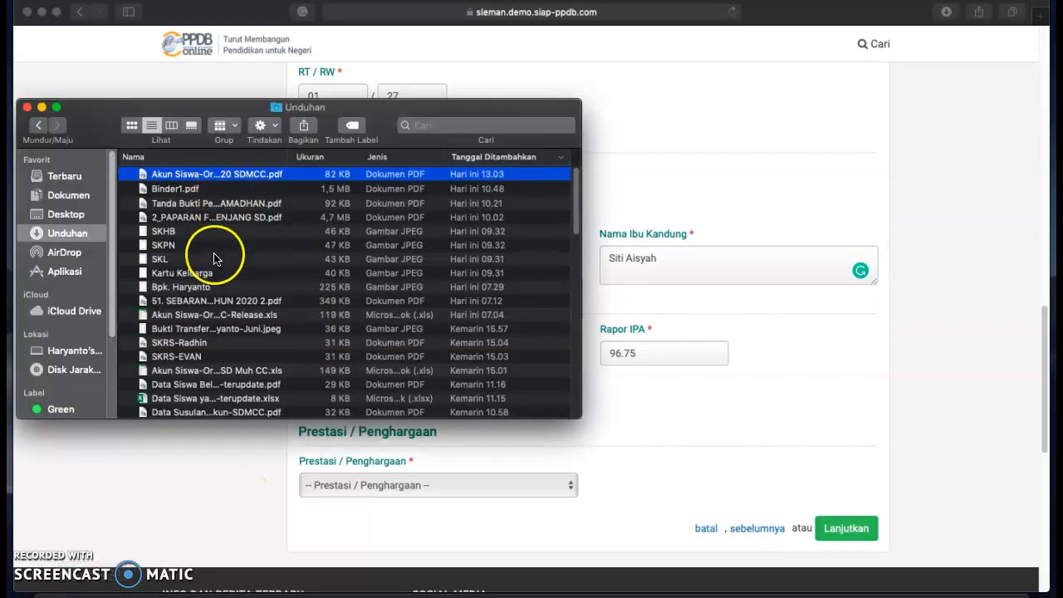
From Finder's Dokumen folder, open 2. RATA-RATA NILAI USBN 4 TAHUN SE-DIY.pdf.
click(53, 197)
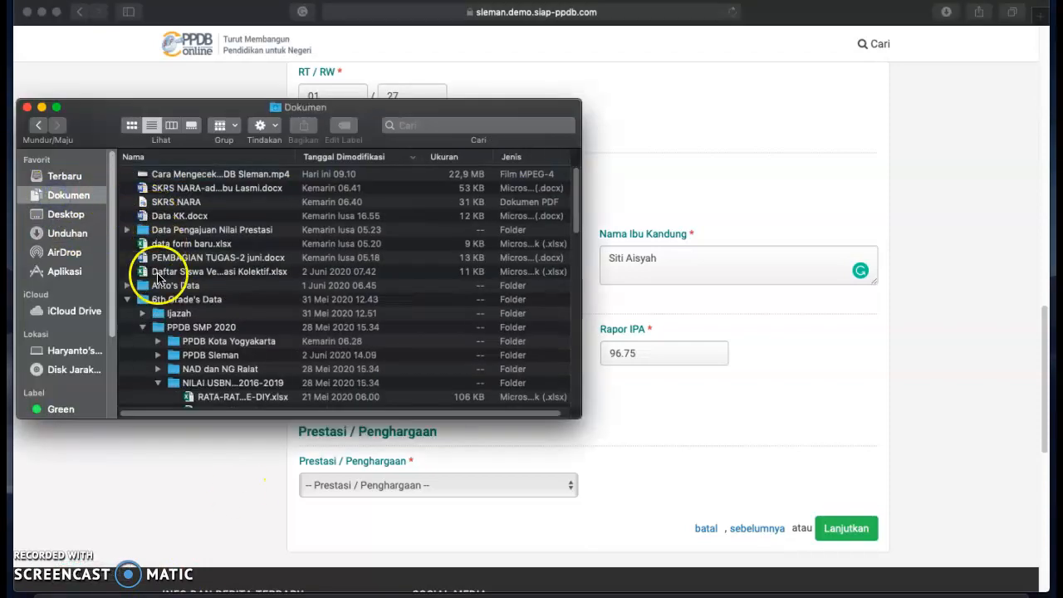
scroll(166, 357, down, 3)
scroll(188, 370, down, 3)
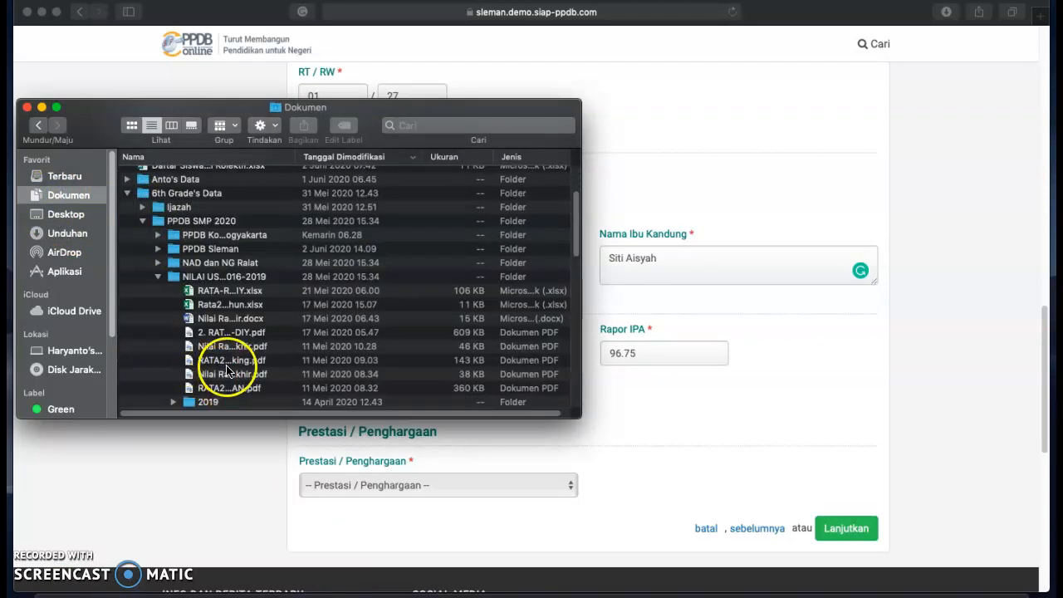
click(56, 108)
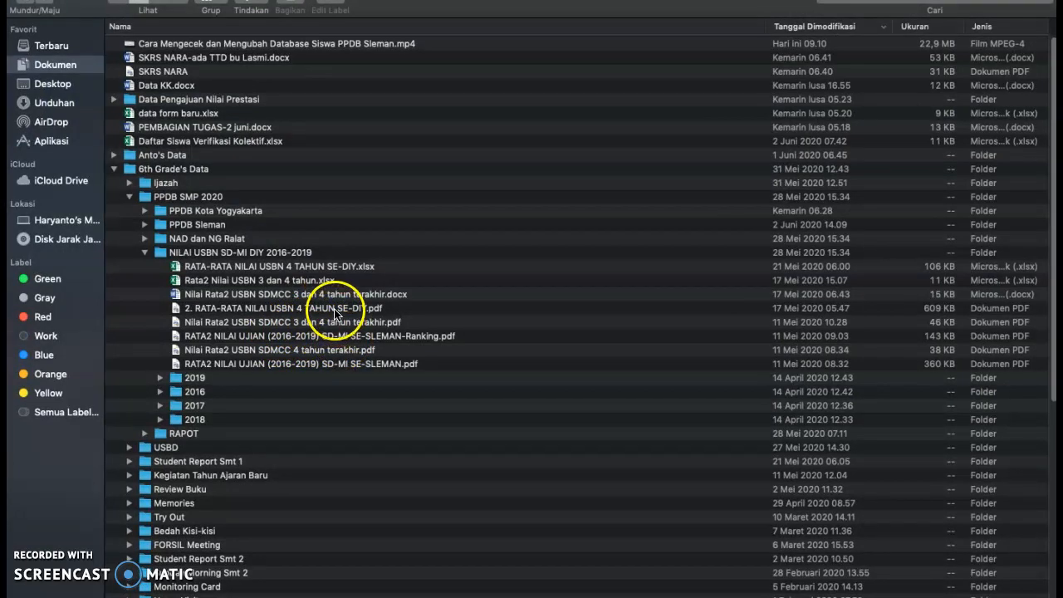
double_click(336, 309)
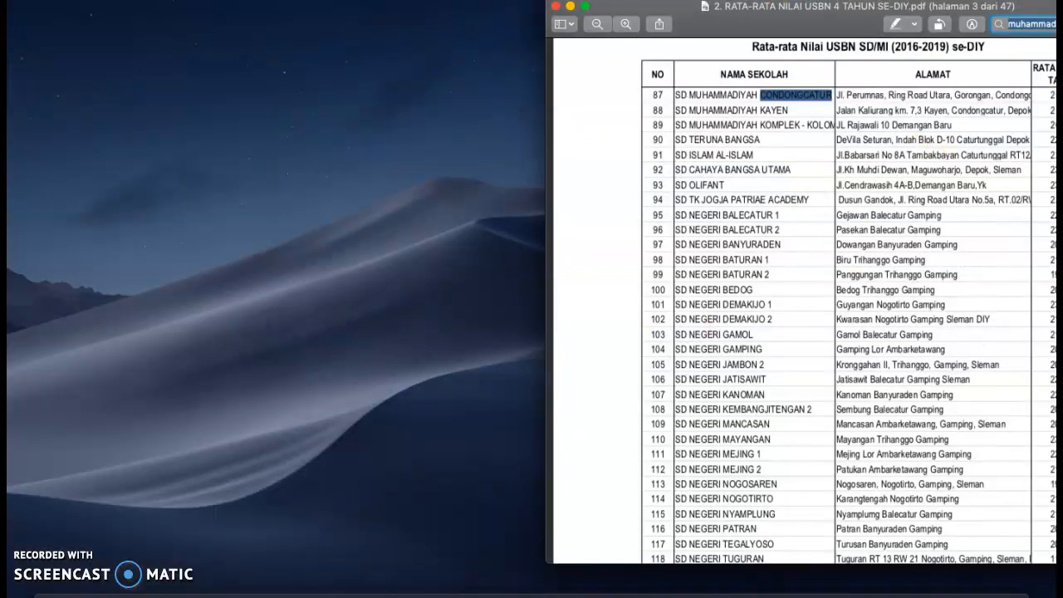
Find SD Muhammadiyah Condongcatur's USBN average 256,27 in the PDF and dock Preview rightward.
drag(640, 8, 389, 12)
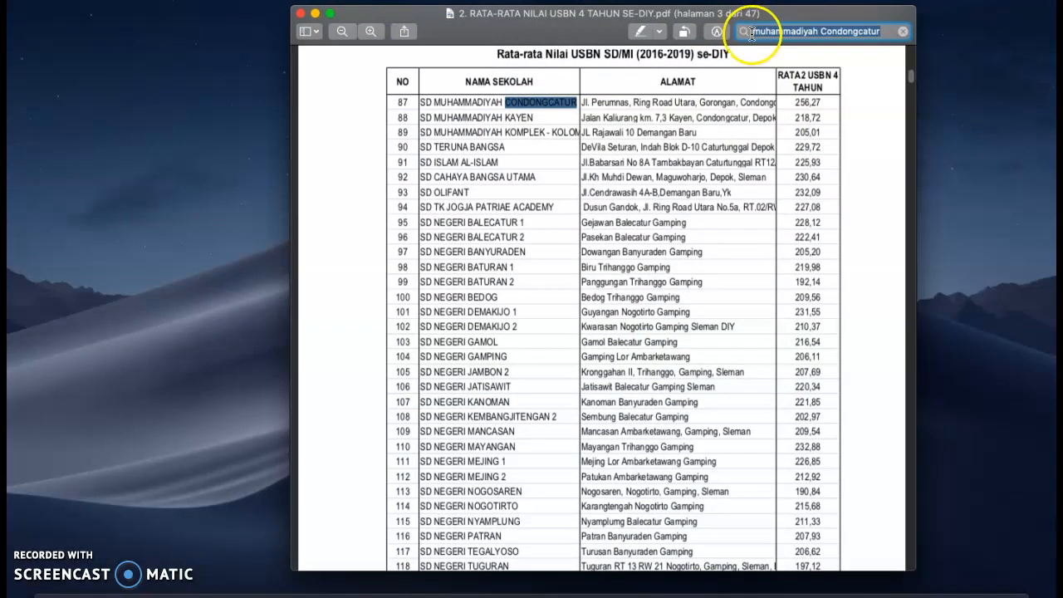
text(m)
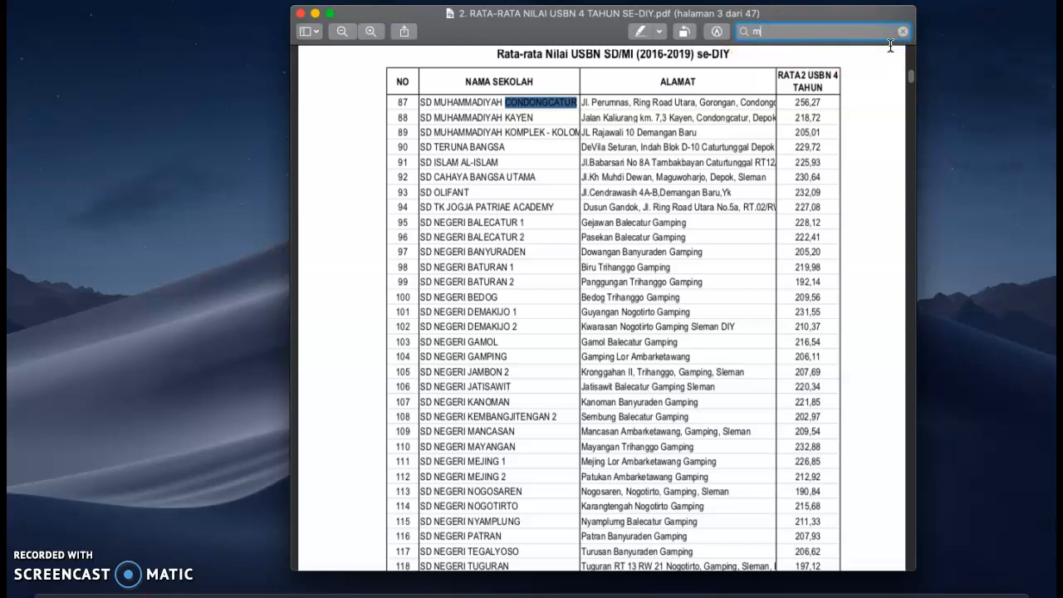
text(uhammadi)
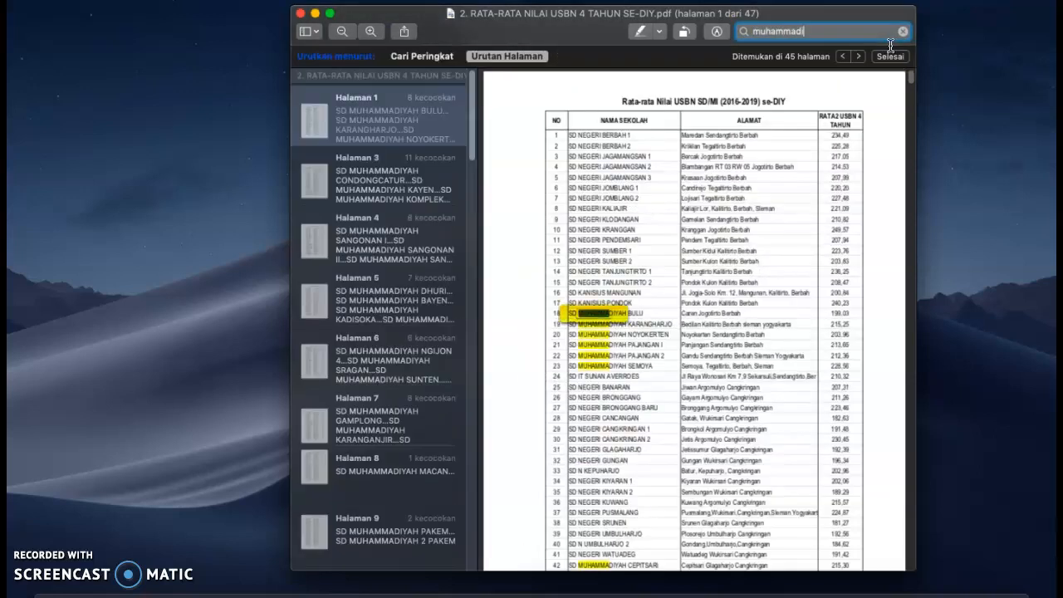
text(yah Co)
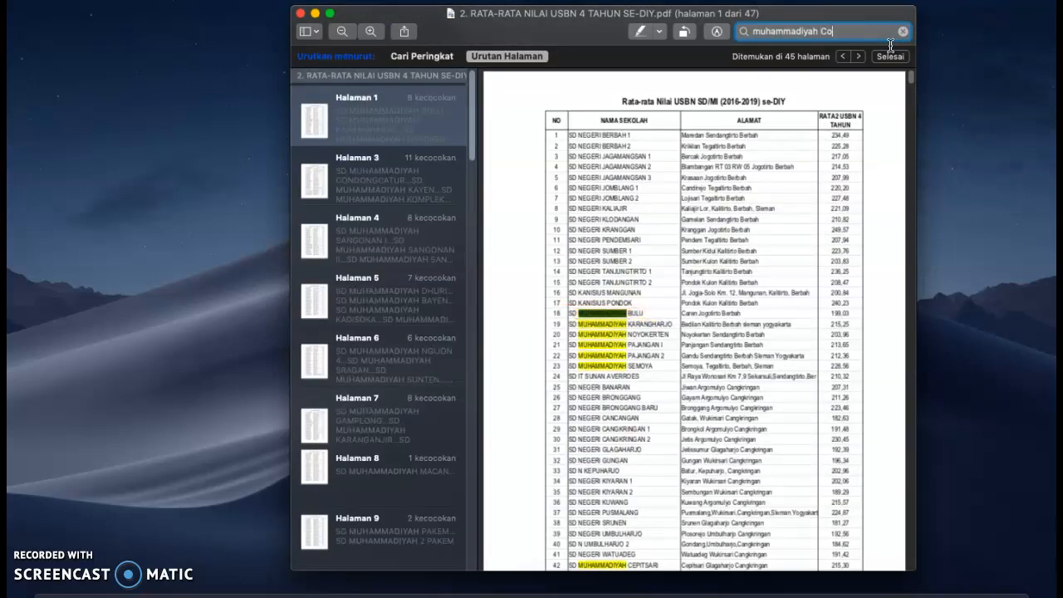
text(ndongcatur)
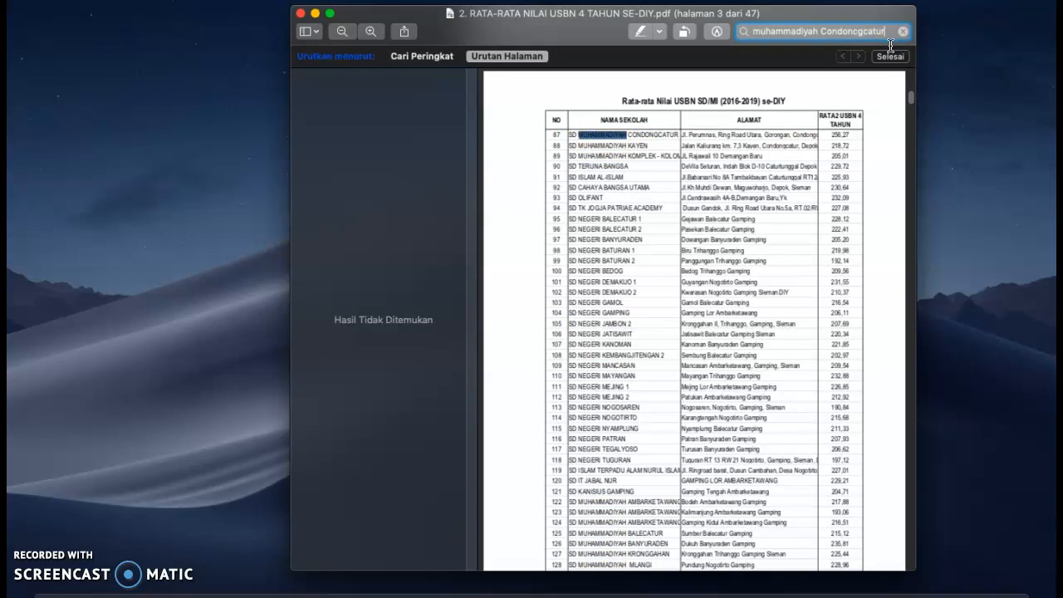
click(861, 31)
click(862, 34)
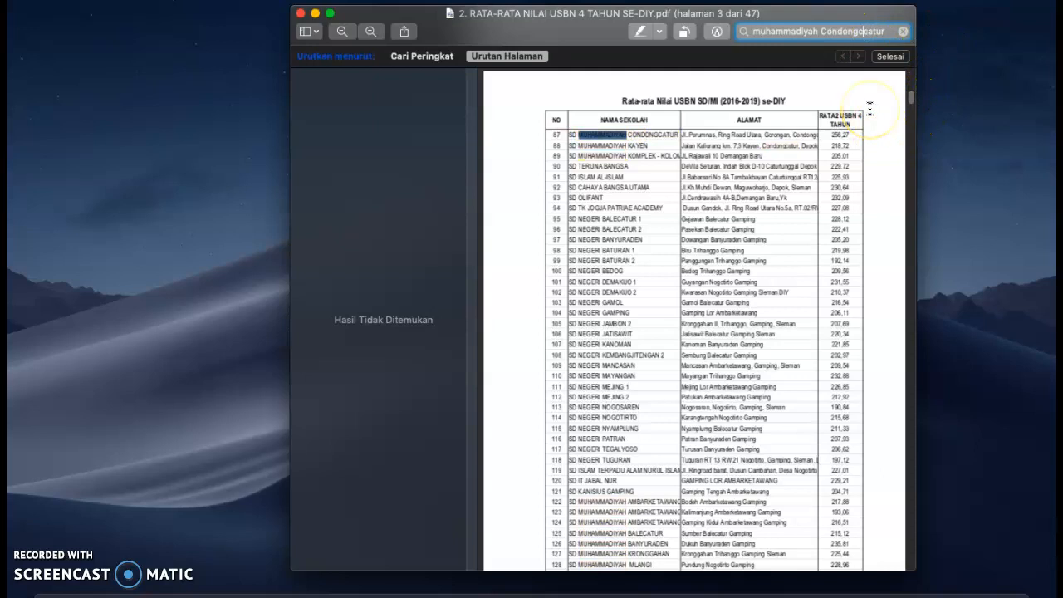
key(Return)
click(888, 57)
scroll(868, 116, up, 3)
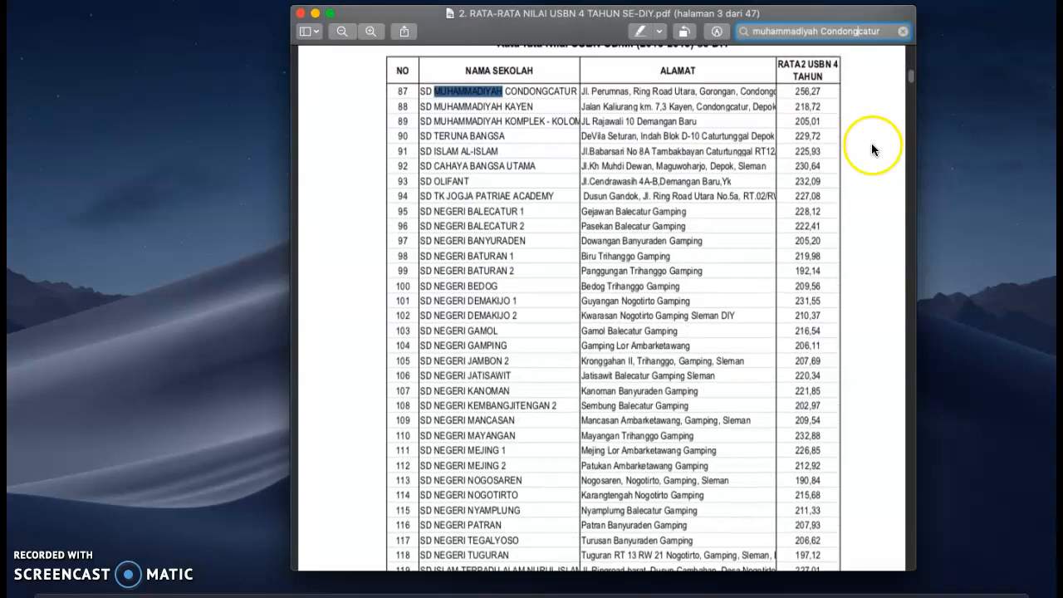
scroll(871, 143, up, 2)
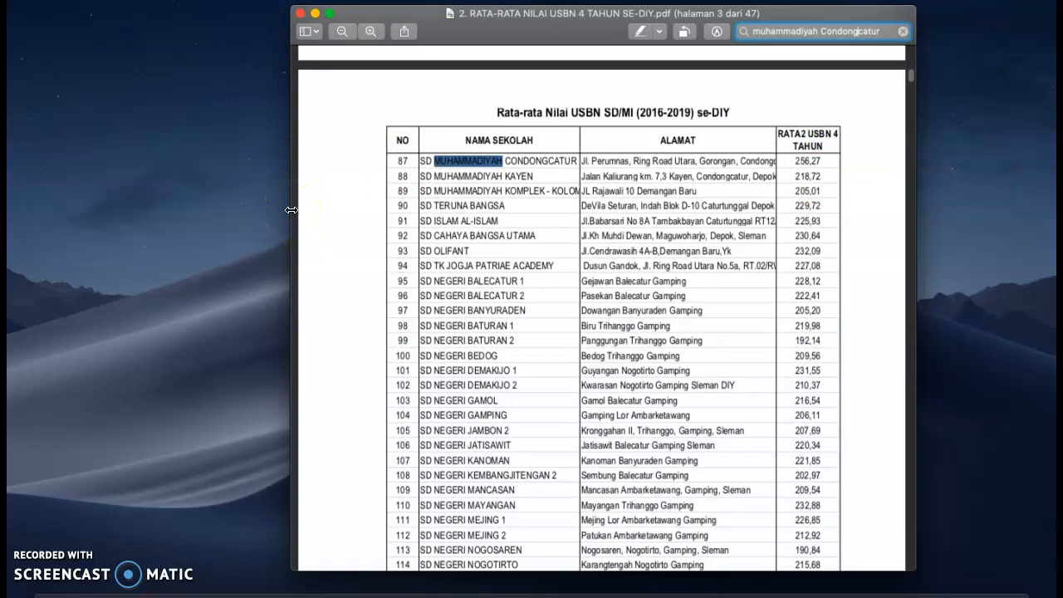
drag(291, 210, 545, 221)
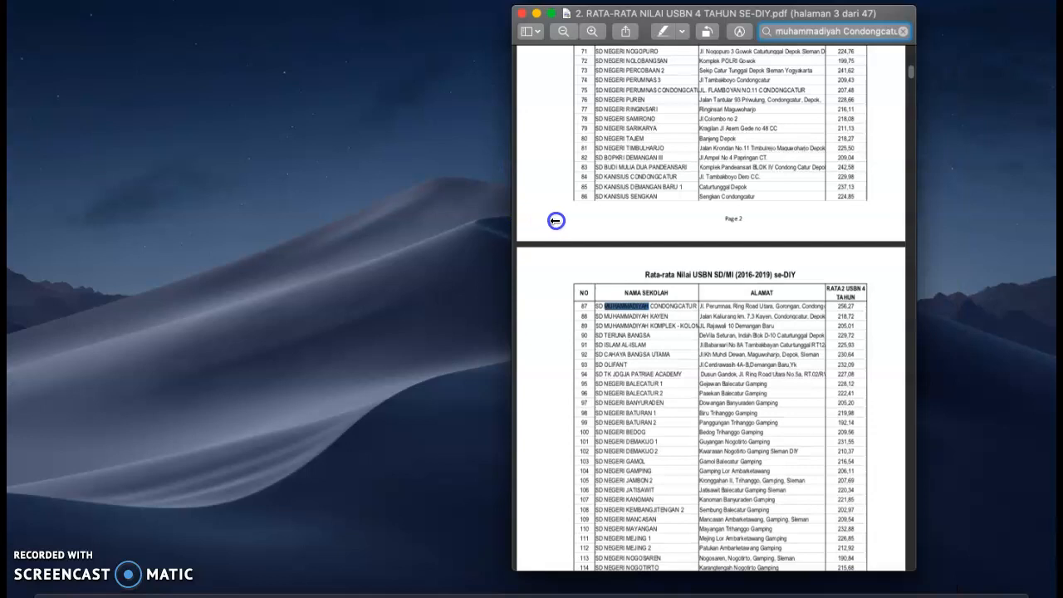
drag(895, 17, 1043, 23)
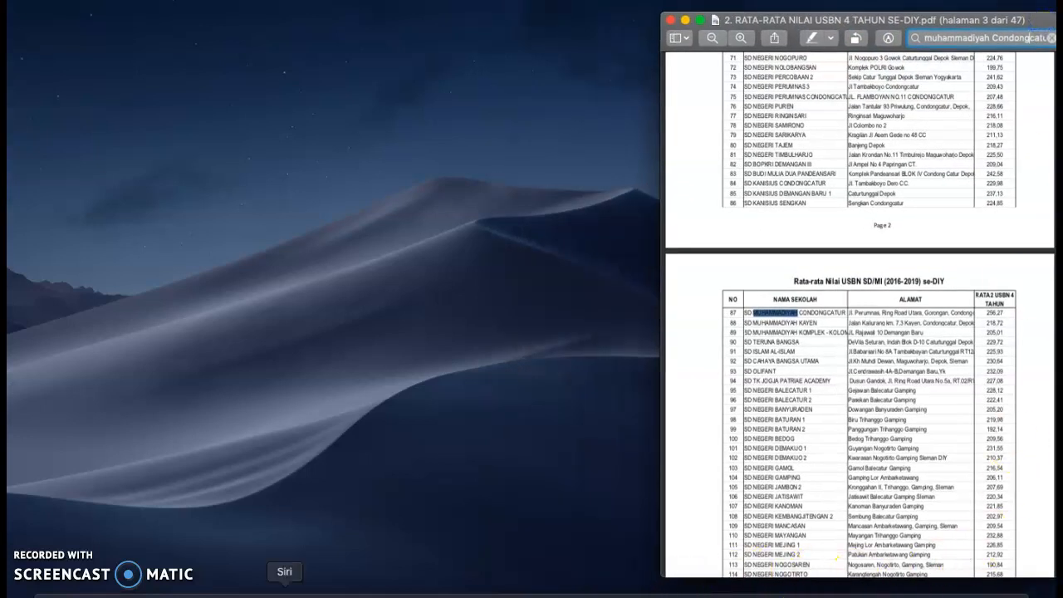
click(134, 595)
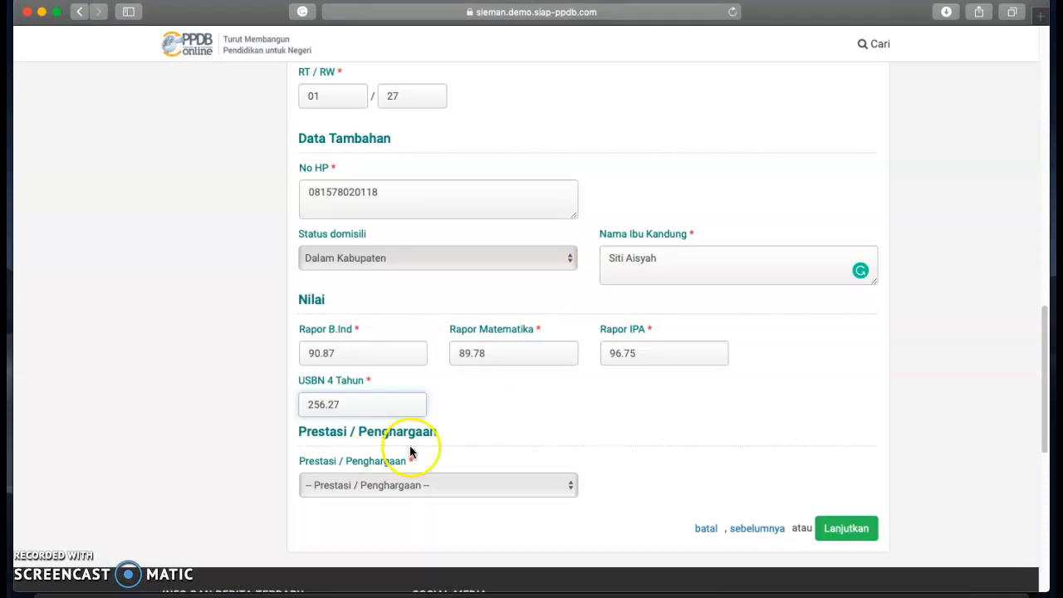
Set Prestasi / Penghargaan to 'Tidak Memiliki Prestasi' and submit the Info Peserta step.
click(572, 488)
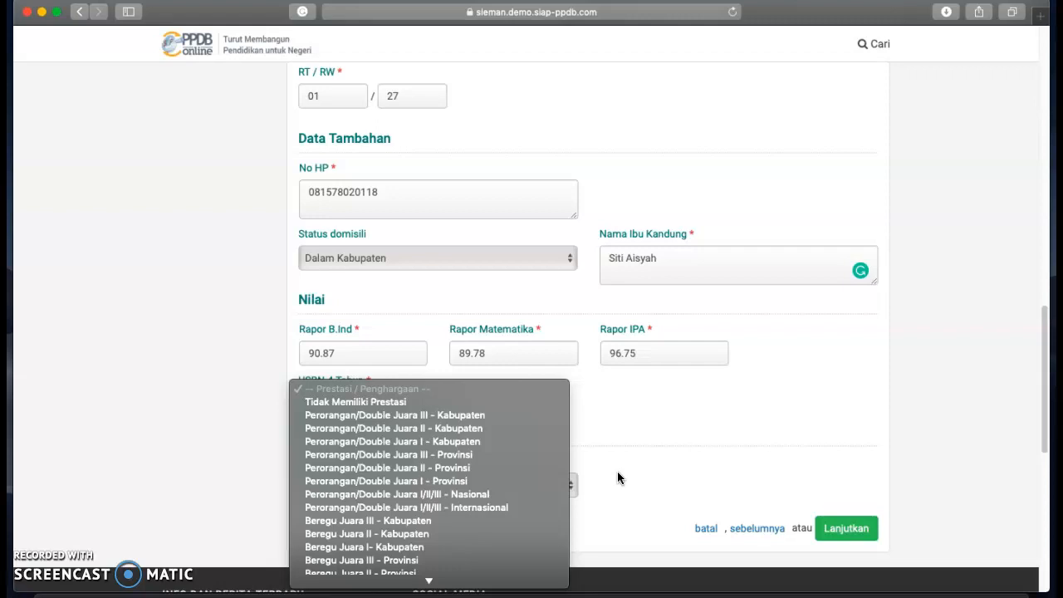
click(408, 402)
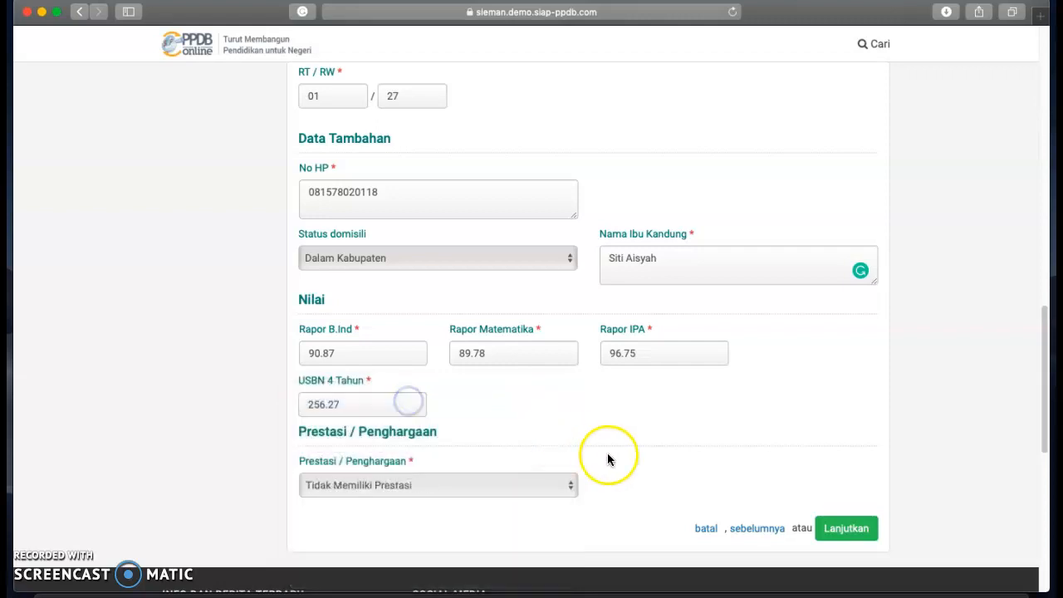
click(850, 531)
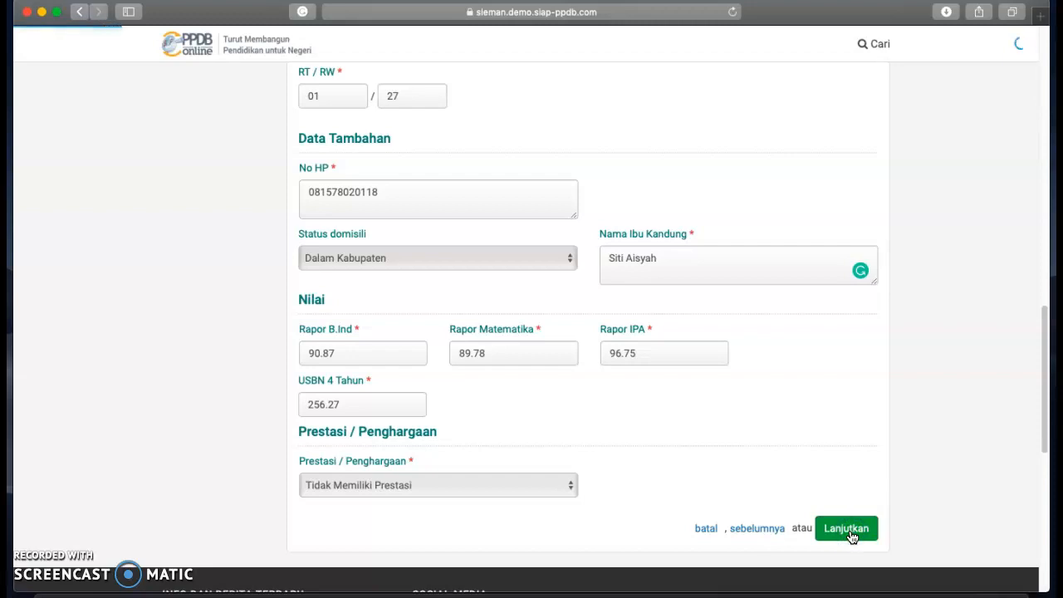
Continue to the school step and pick SMPN 4 DEPOK as the first choice.
click(849, 529)
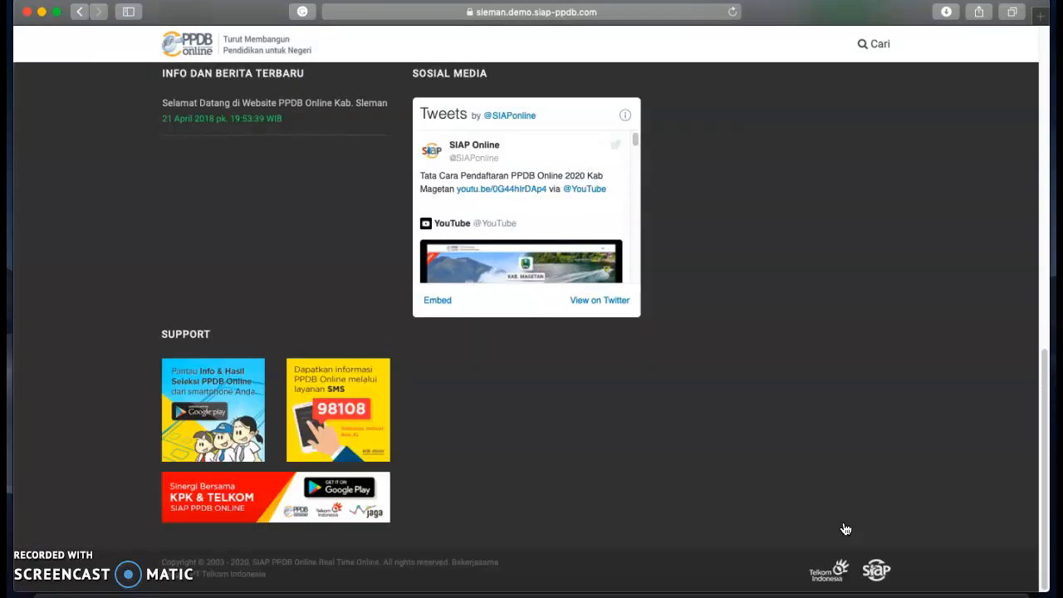
click(759, 432)
scroll(765, 434, down, 3)
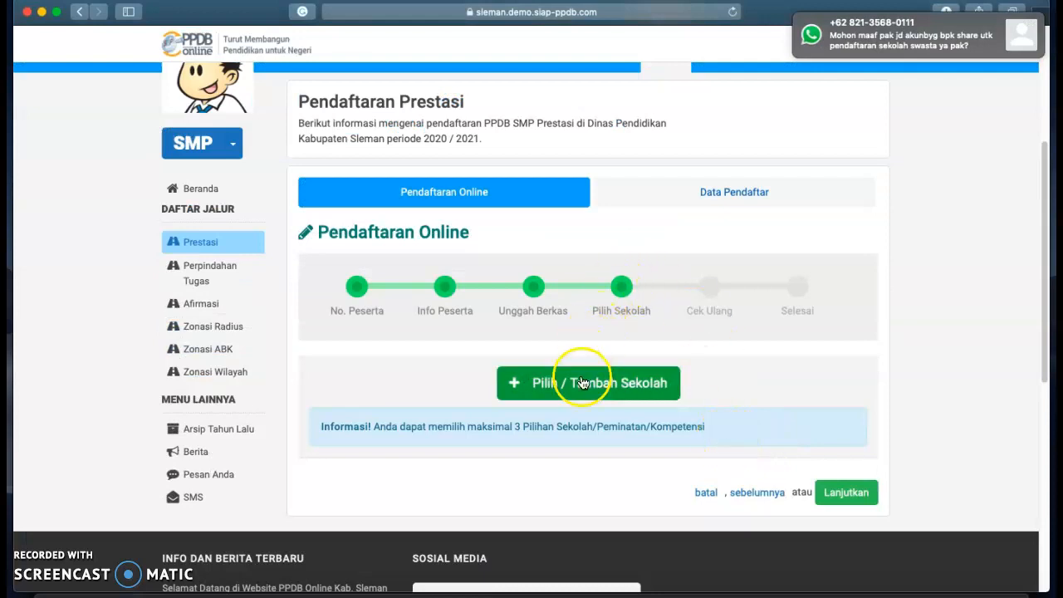
click(539, 388)
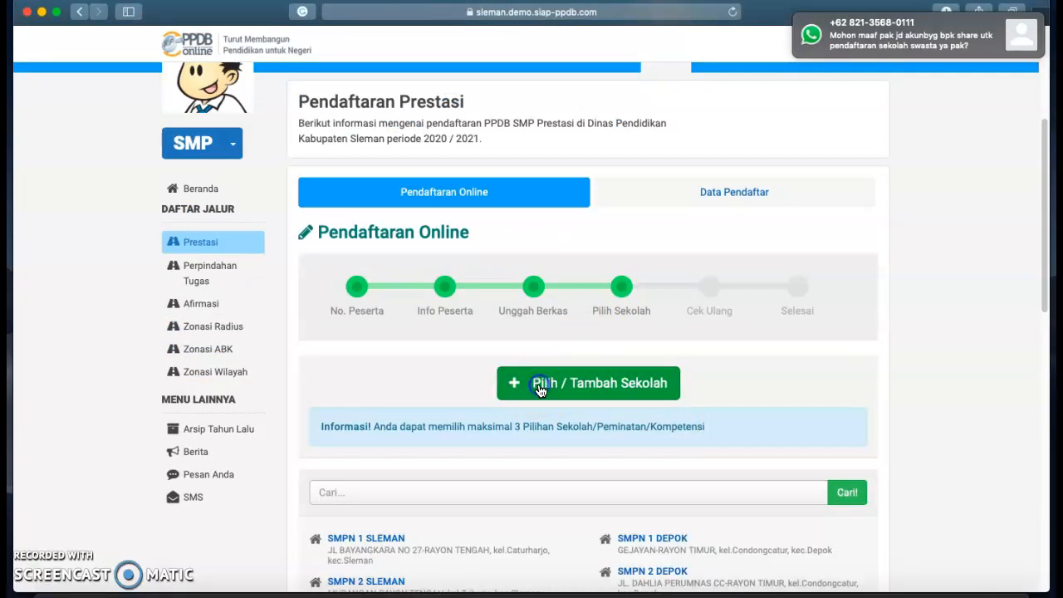
scroll(543, 420, down, 5)
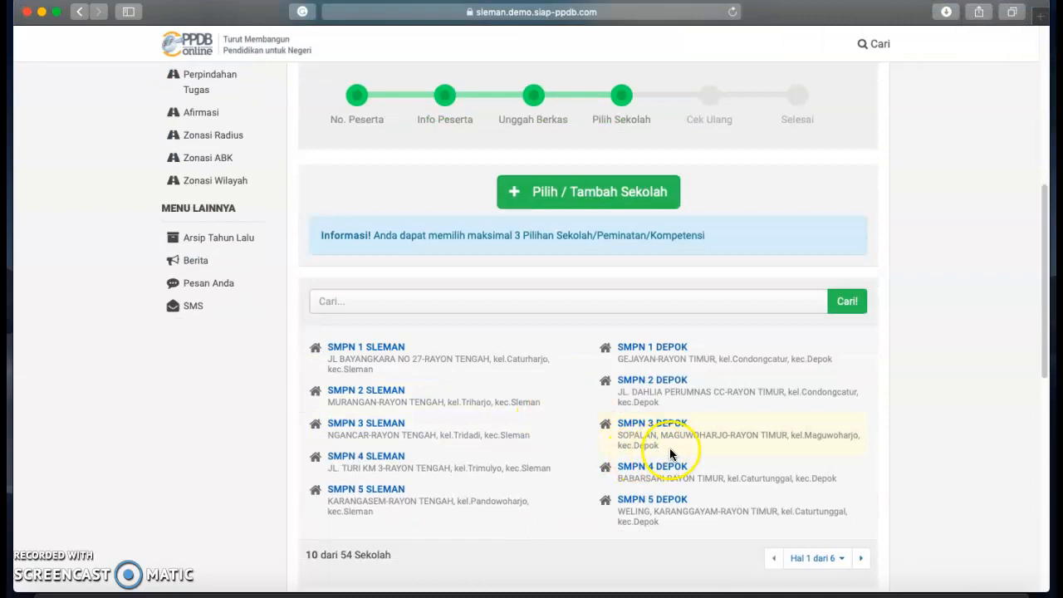
click(650, 471)
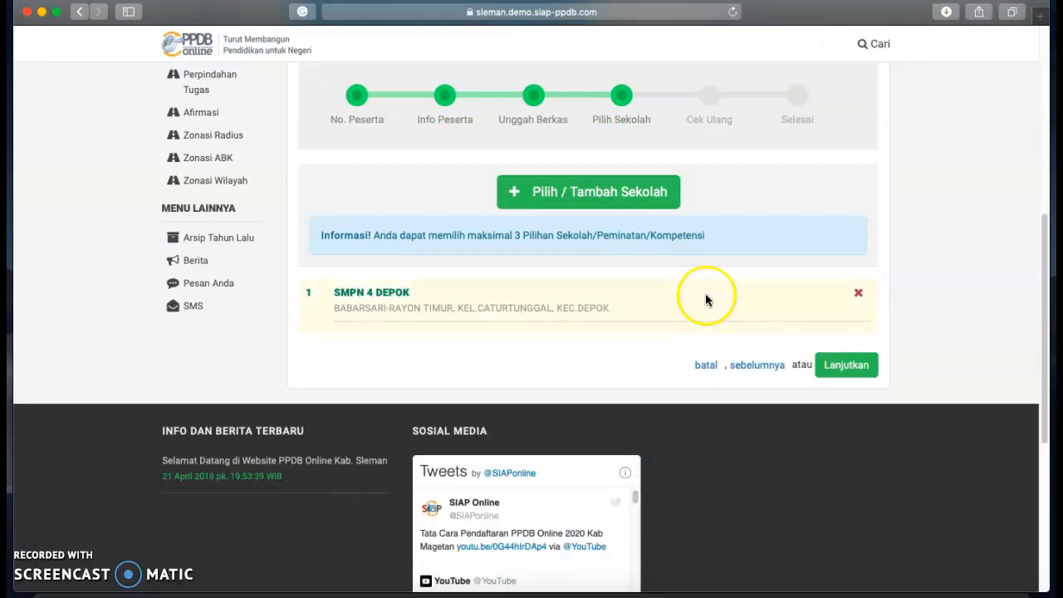
Add SMPN 1 MOYUDAN from page 4 of the school list as the second choice.
click(592, 196)
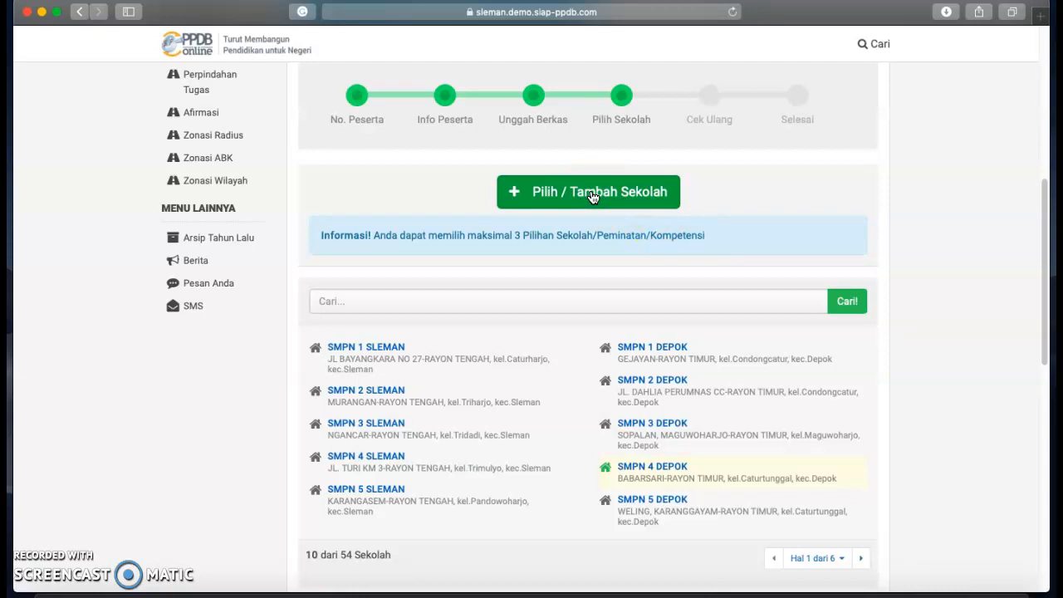
click(598, 276)
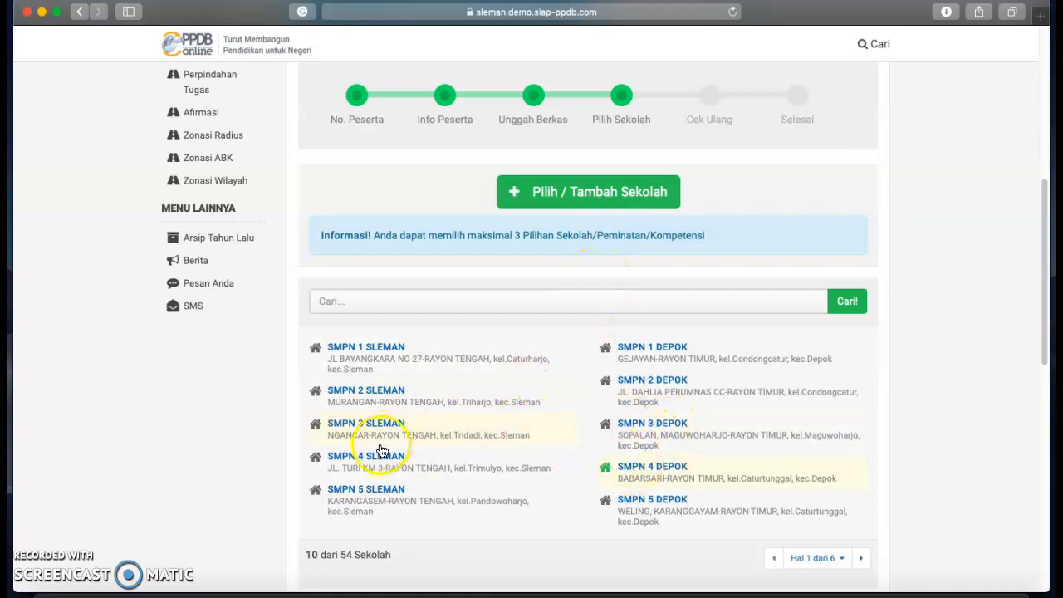
click(861, 558)
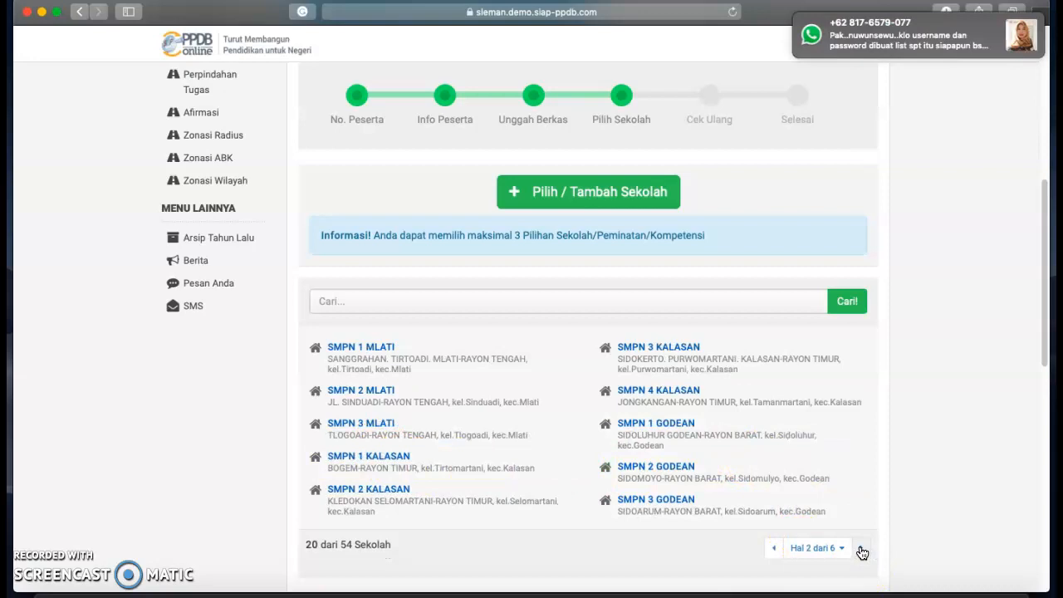
click(861, 549)
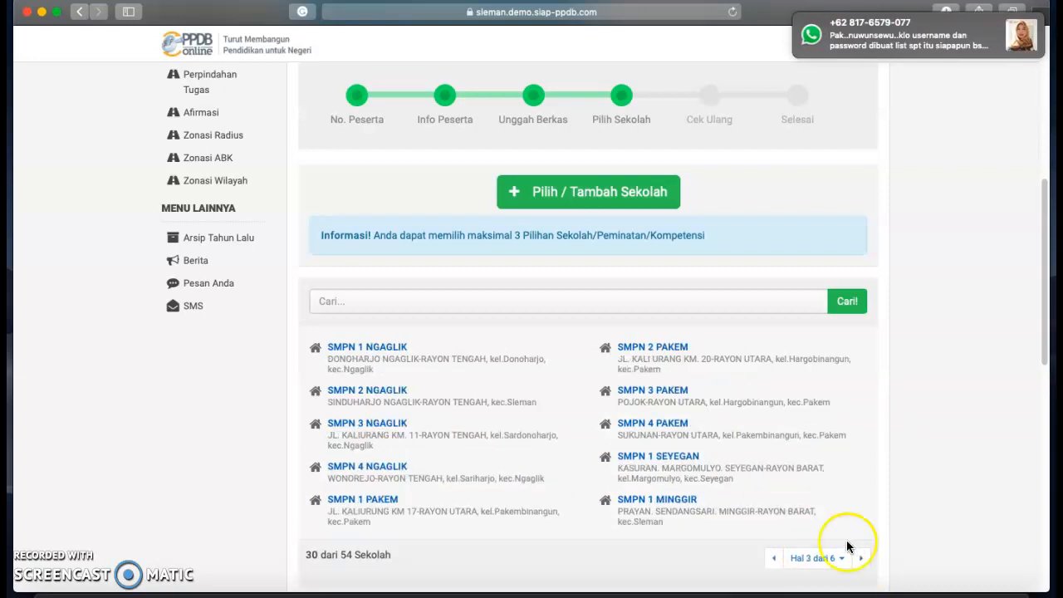
click(861, 557)
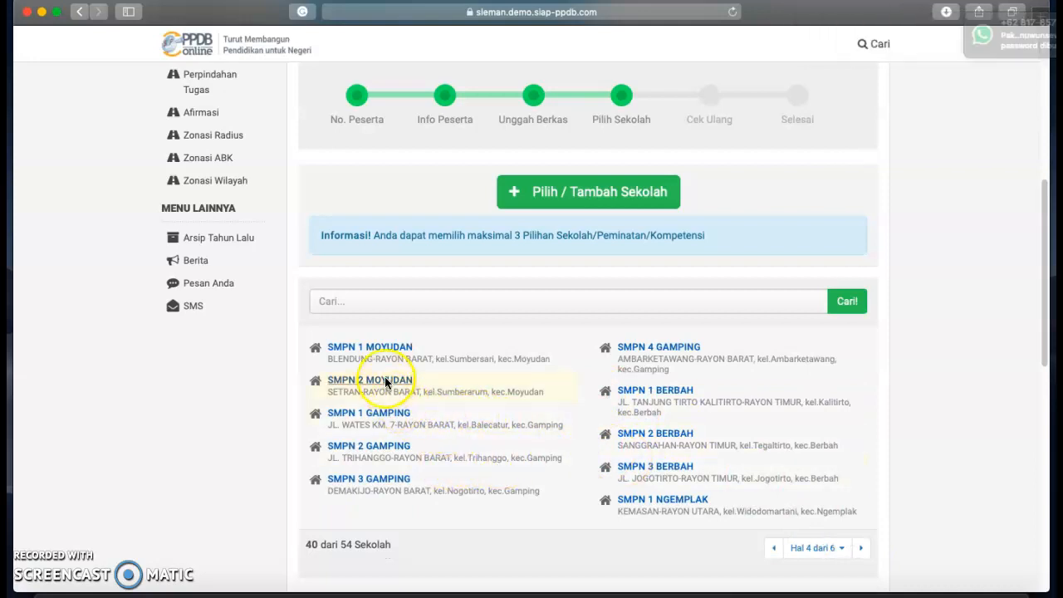
click(388, 349)
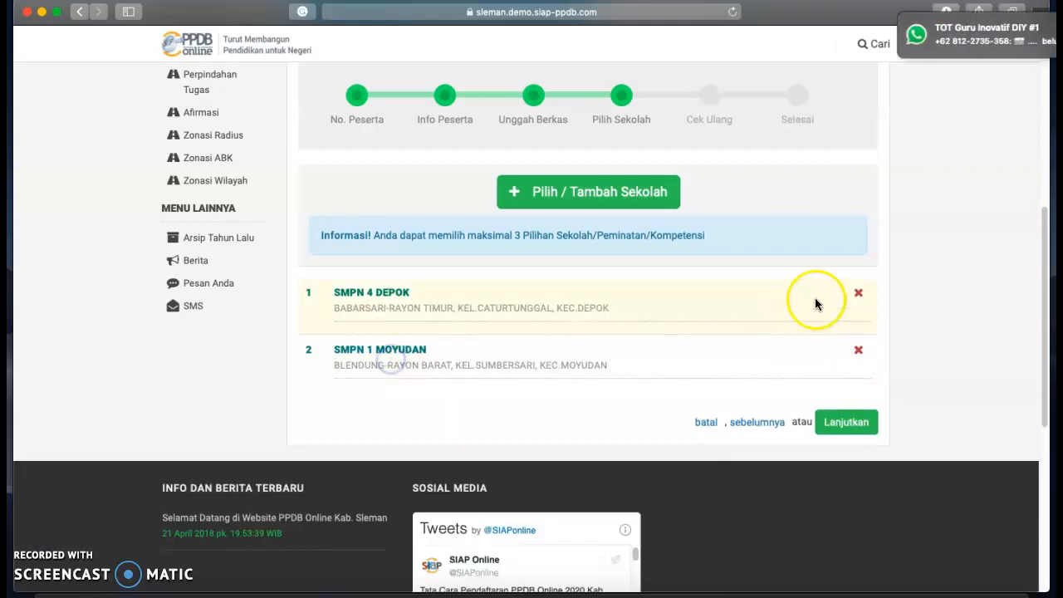
Add SMPN 3 GODEAN as the third choice and submit the three schools.
click(590, 197)
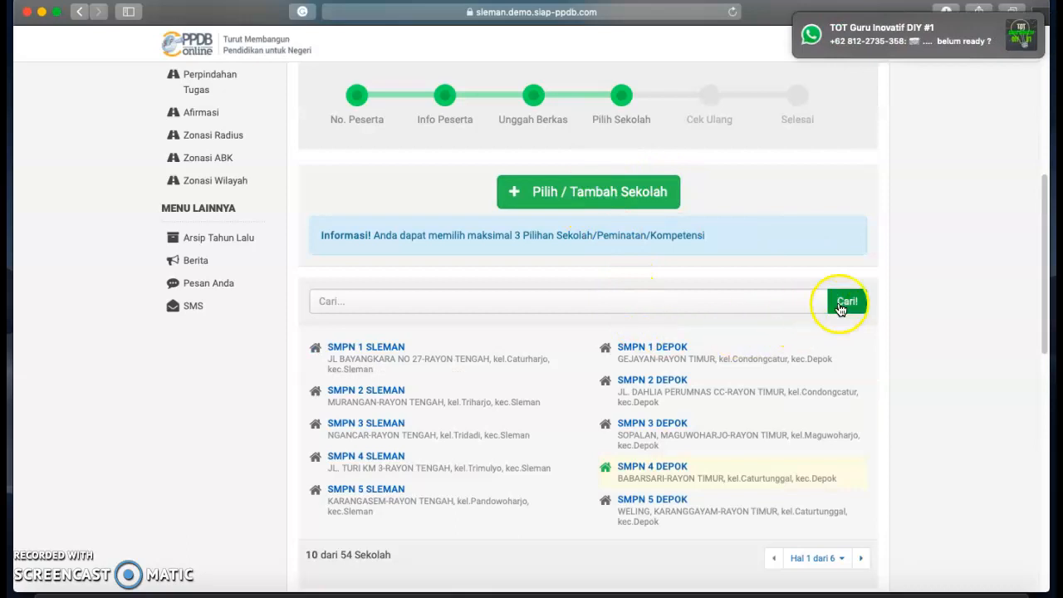
click(861, 559)
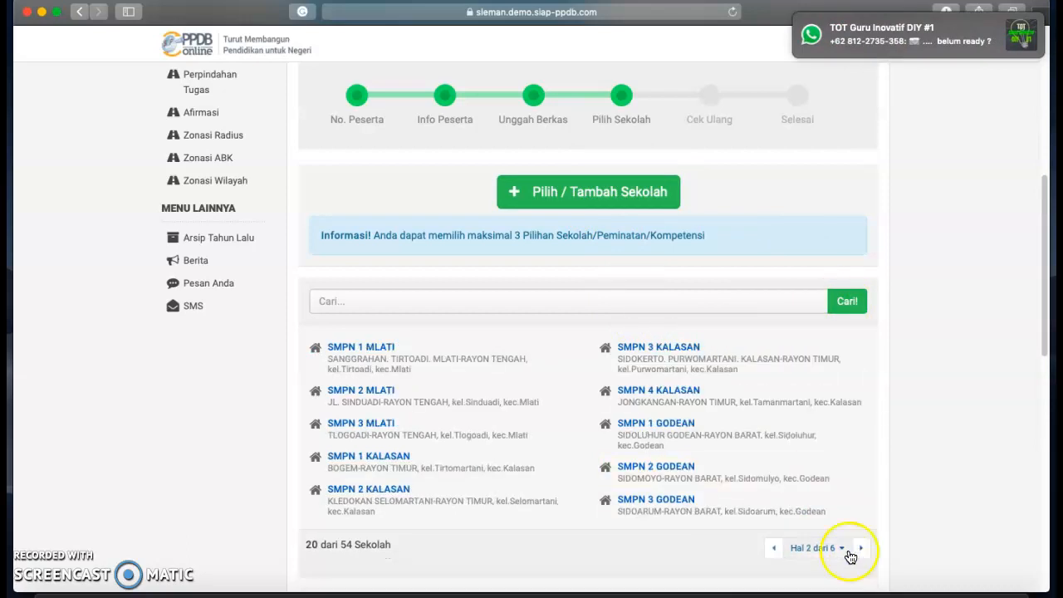
click(861, 550)
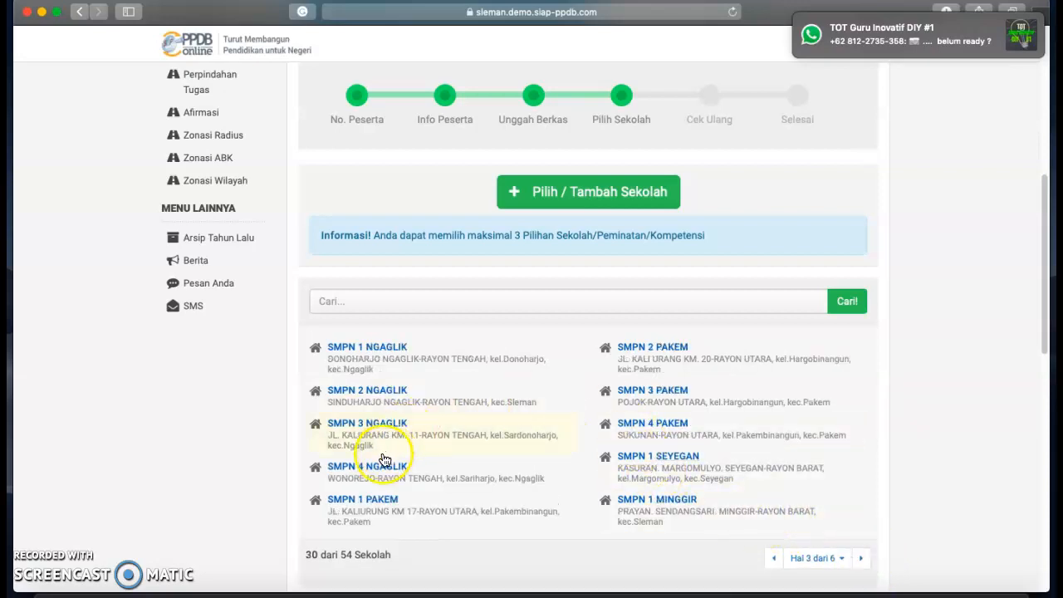
click(774, 559)
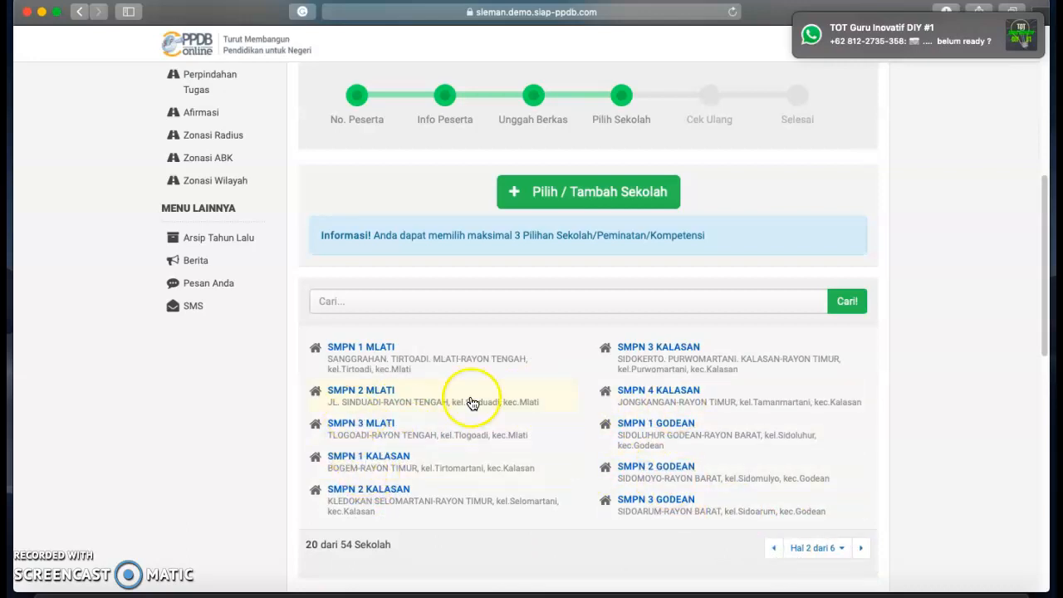
click(668, 500)
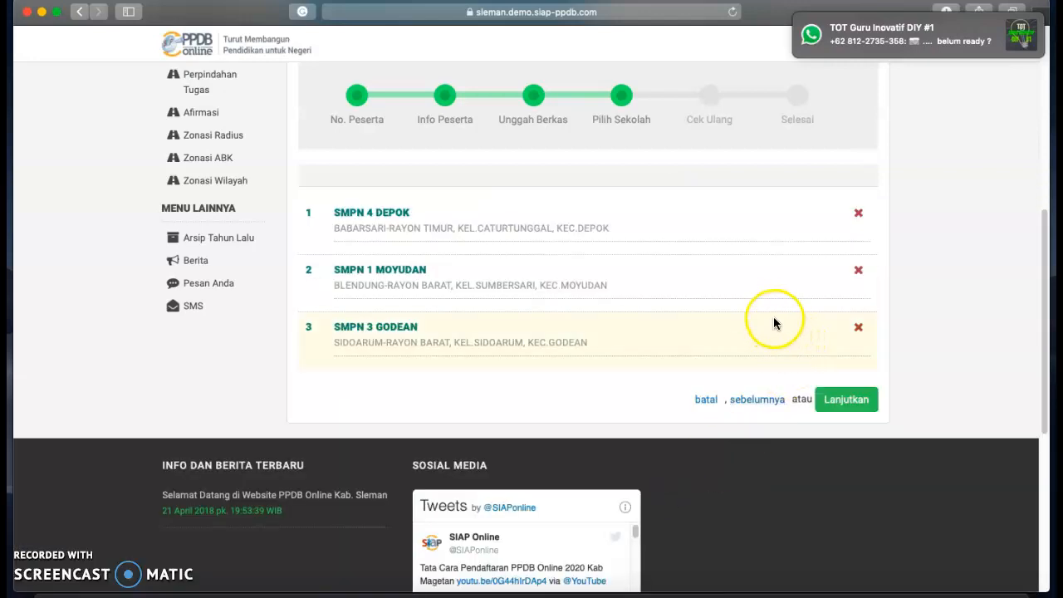
click(847, 401)
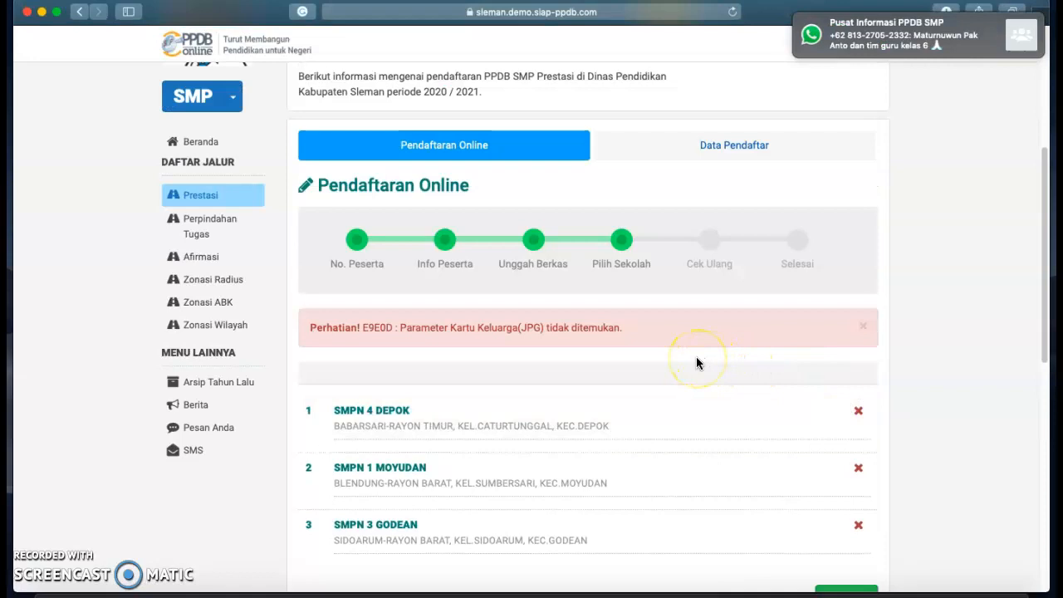
Step back twice to Info Peserta, then continue forward to the Unggah Berkas upload step.
scroll(697, 362, down, 2)
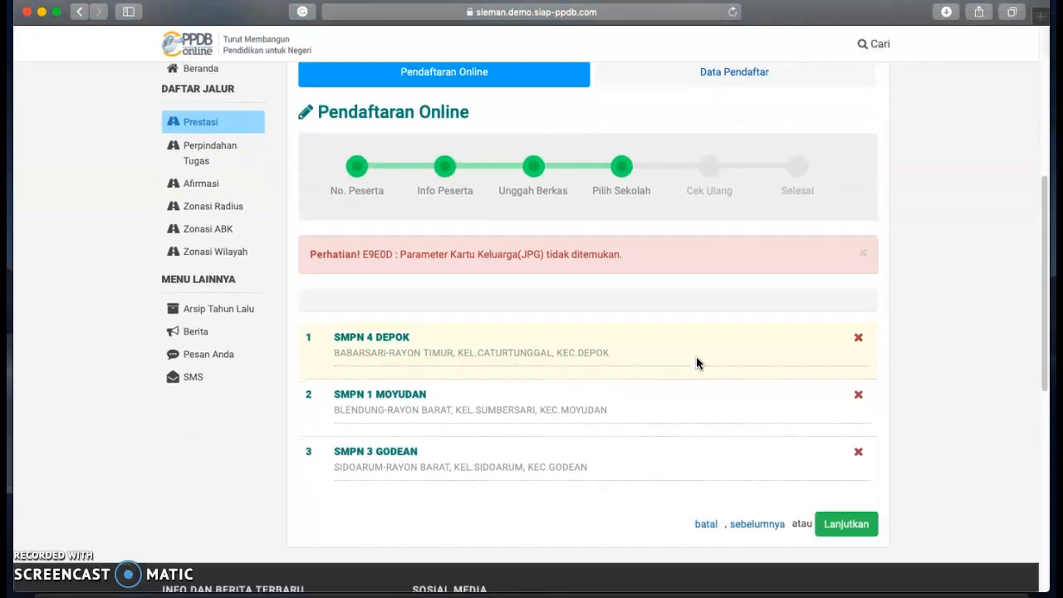
scroll(696, 362, down, 1)
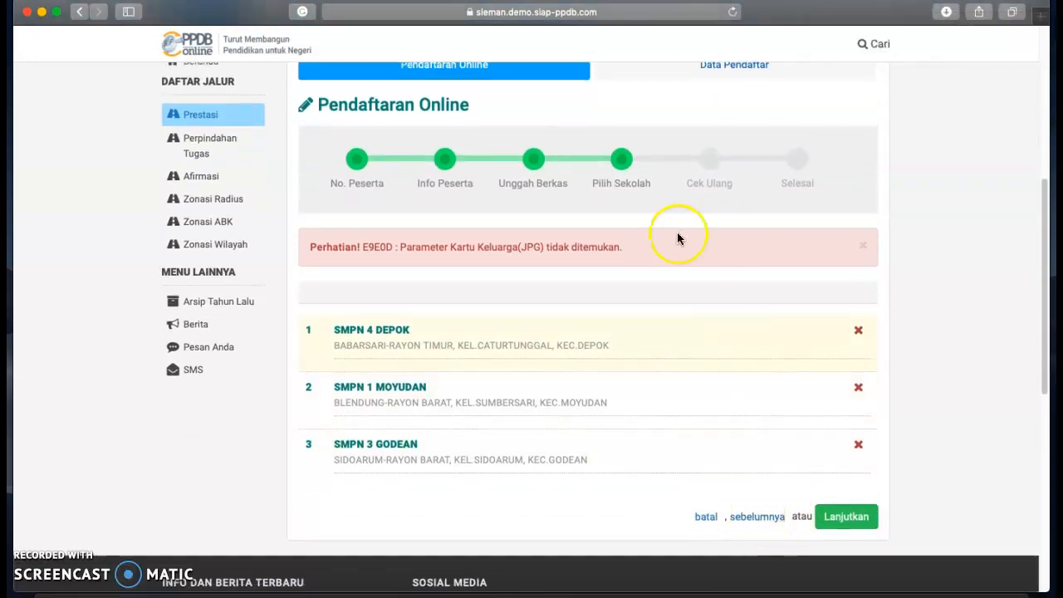
click(784, 511)
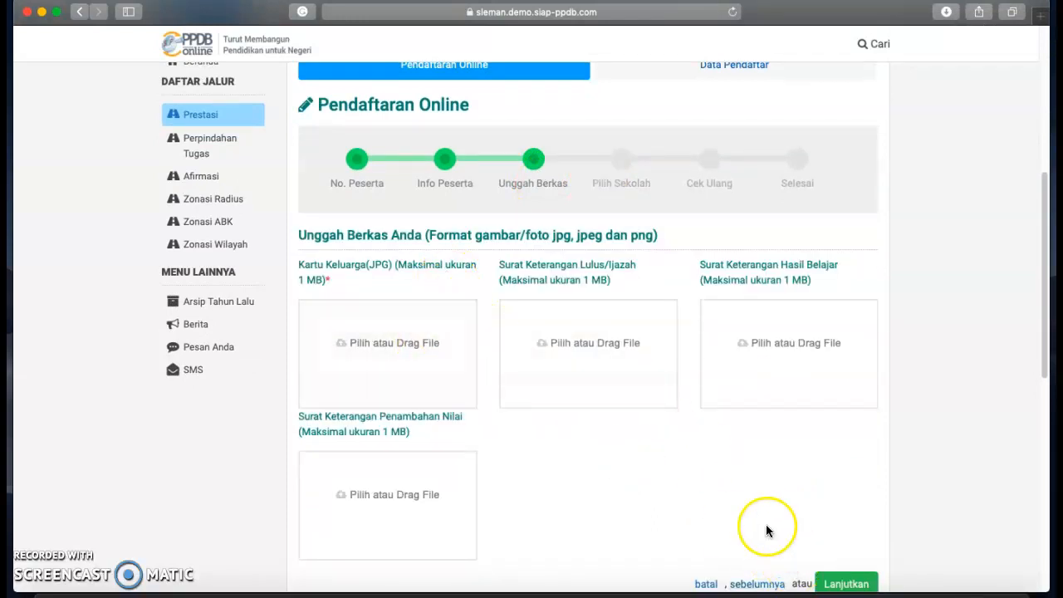
scroll(765, 524, down, 3)
click(752, 488)
scroll(750, 484, down, 10)
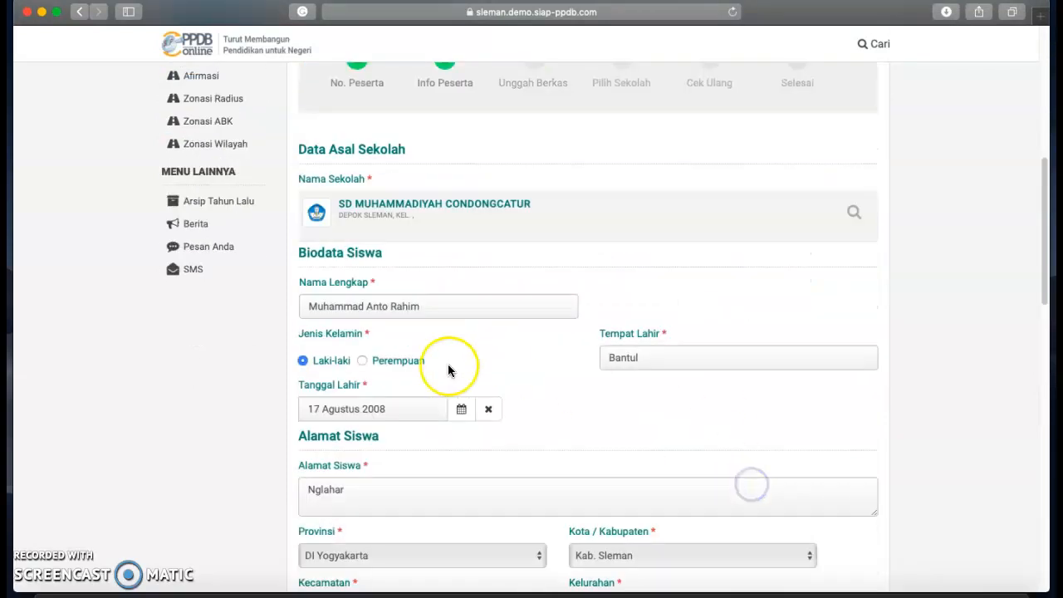
click(844, 465)
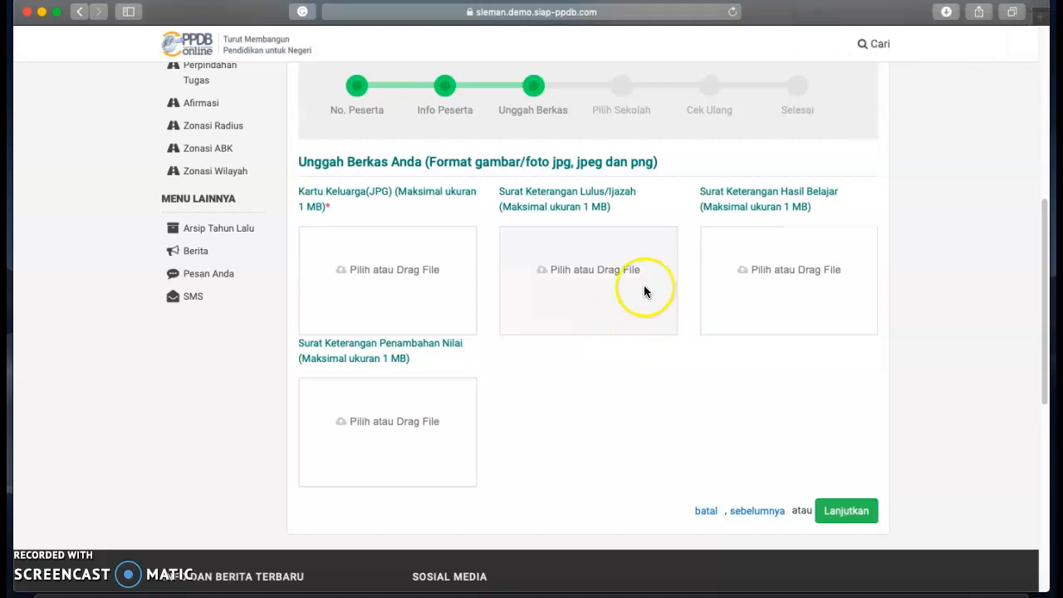
Upload the Kartu Keluarga and SKL images from Unduhan.
click(392, 279)
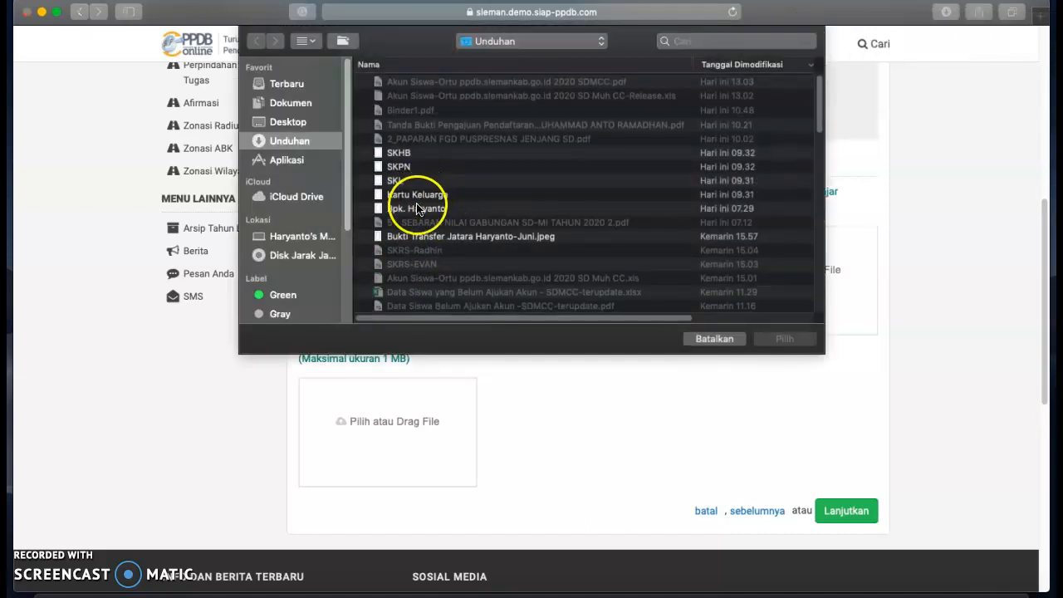
click(419, 196)
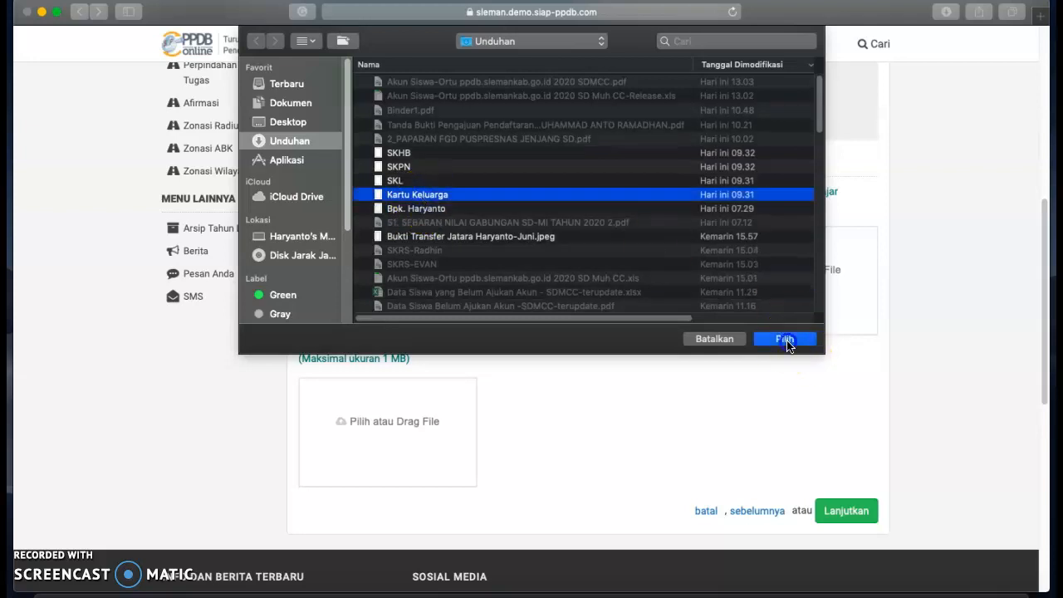
click(785, 340)
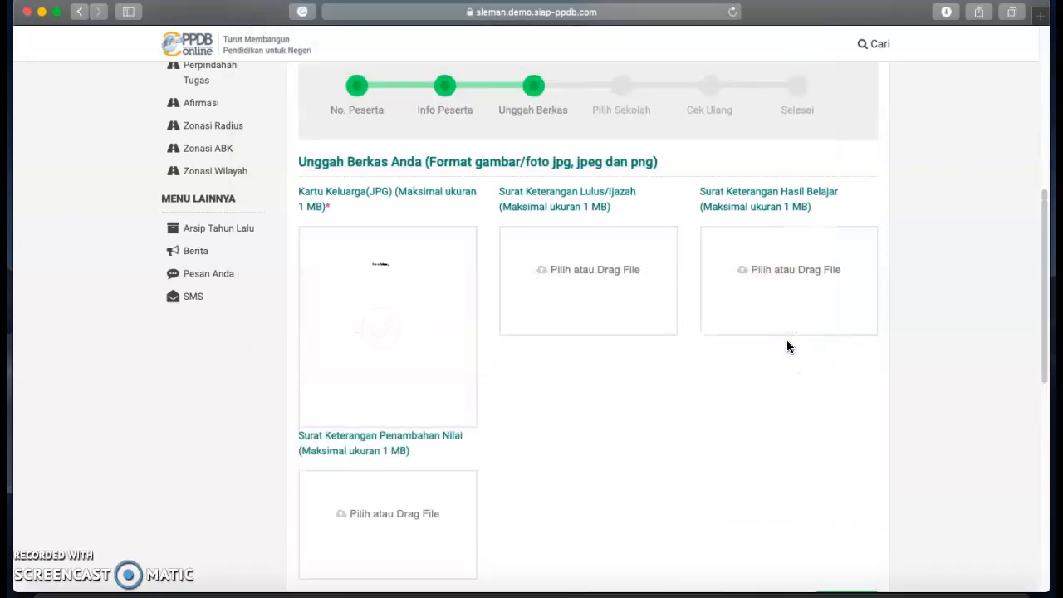
click(612, 298)
click(395, 179)
click(783, 339)
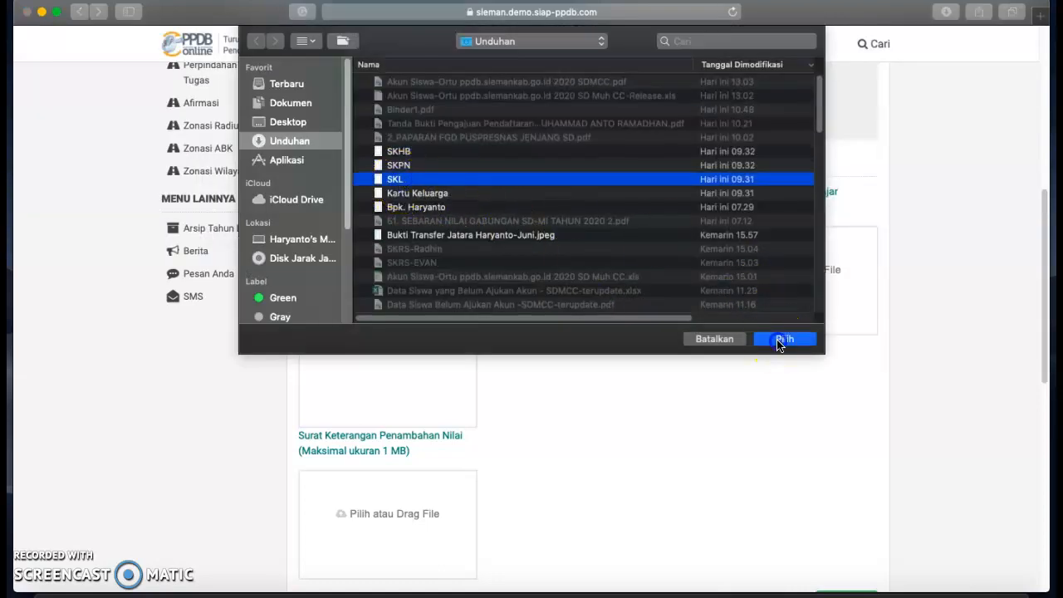
Upload the SKHB and SKPN images, then continue to the school-choice step.
click(778, 280)
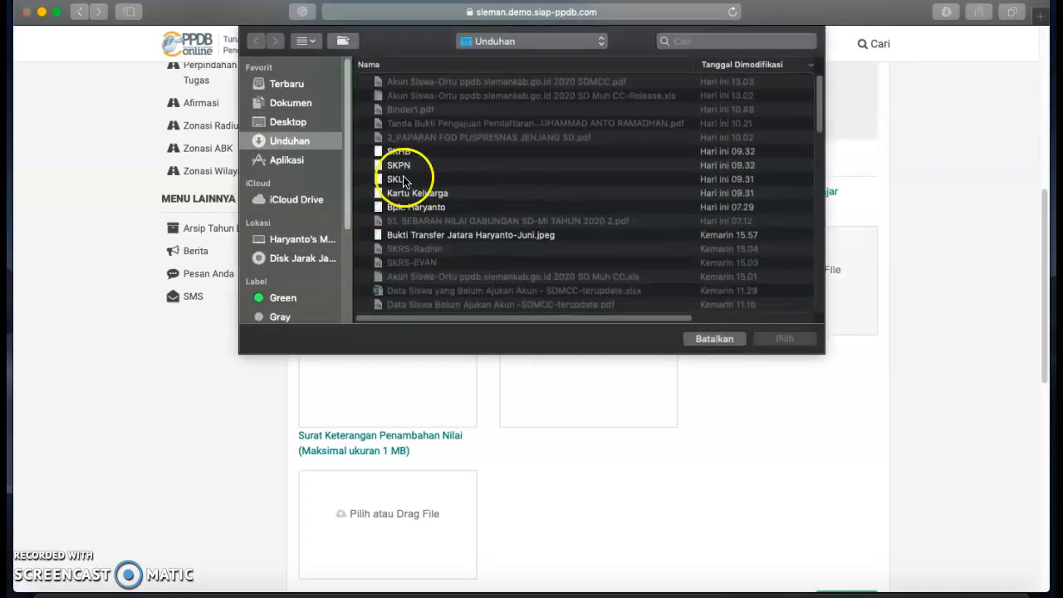
click(399, 153)
click(781, 339)
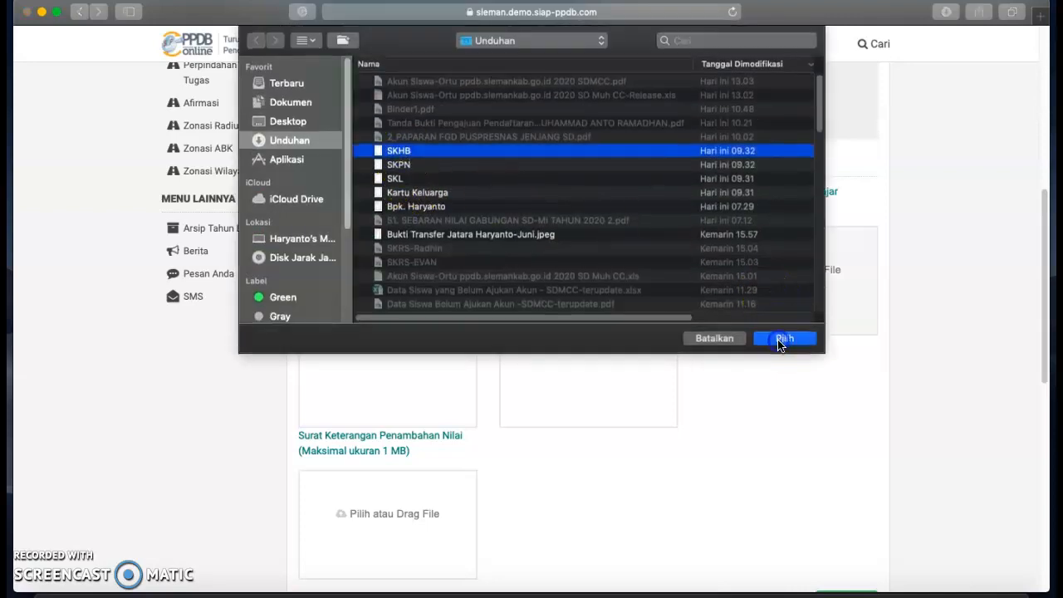
mouse_move(634, 331)
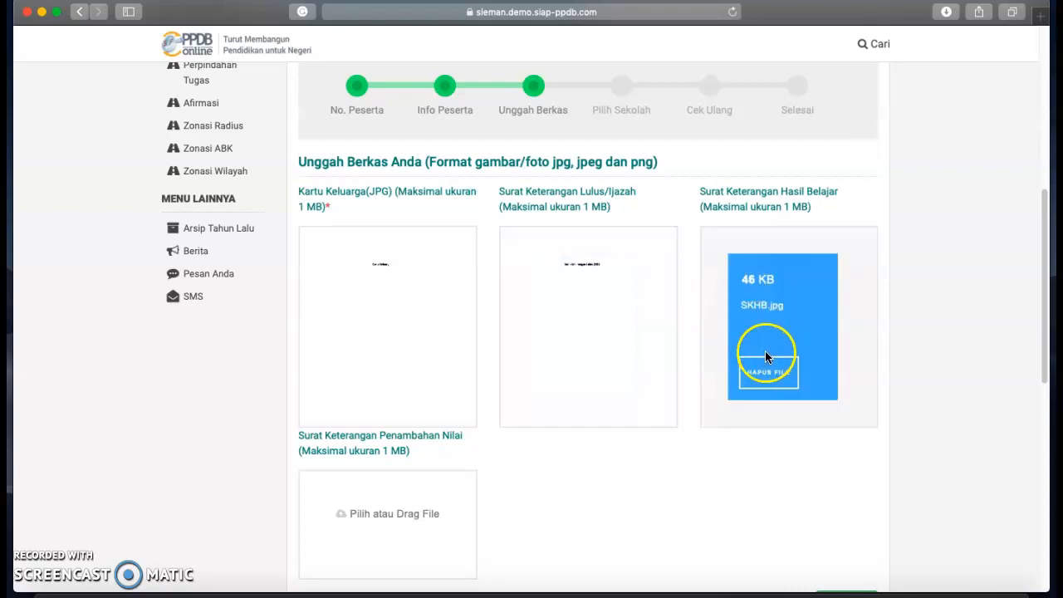
click(394, 515)
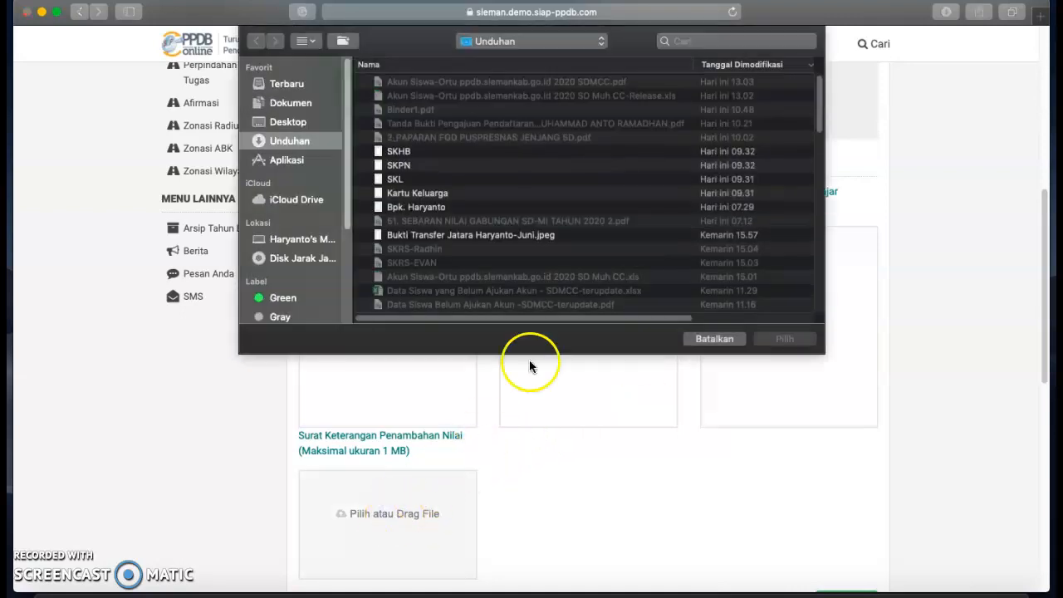
click(400, 165)
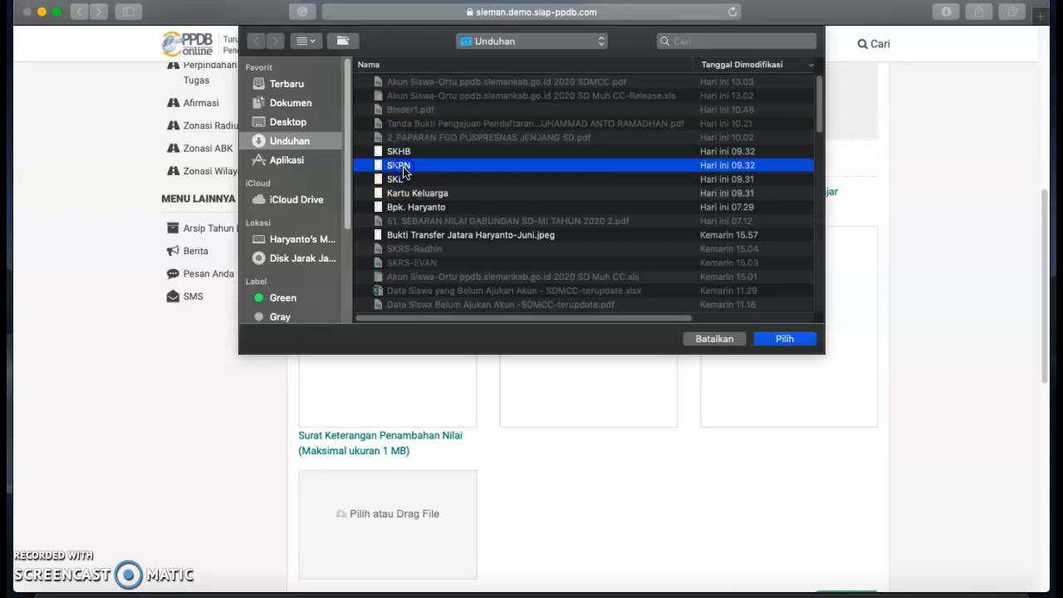
click(790, 342)
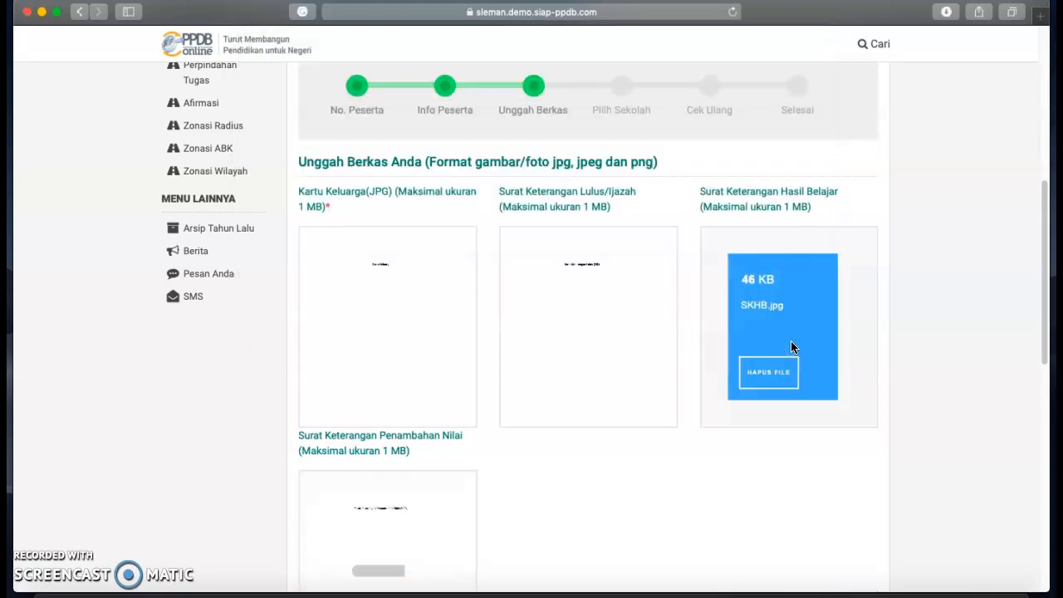
scroll(734, 448, down, 4)
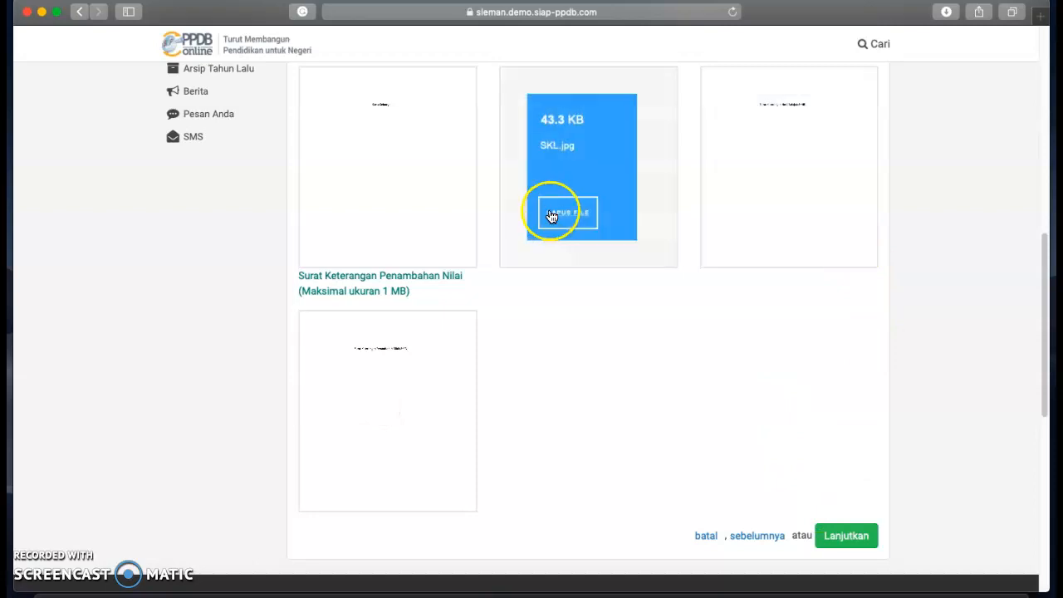
click(857, 532)
Go back from the school-choice step to the document upload step.
scroll(791, 428, up, 5)
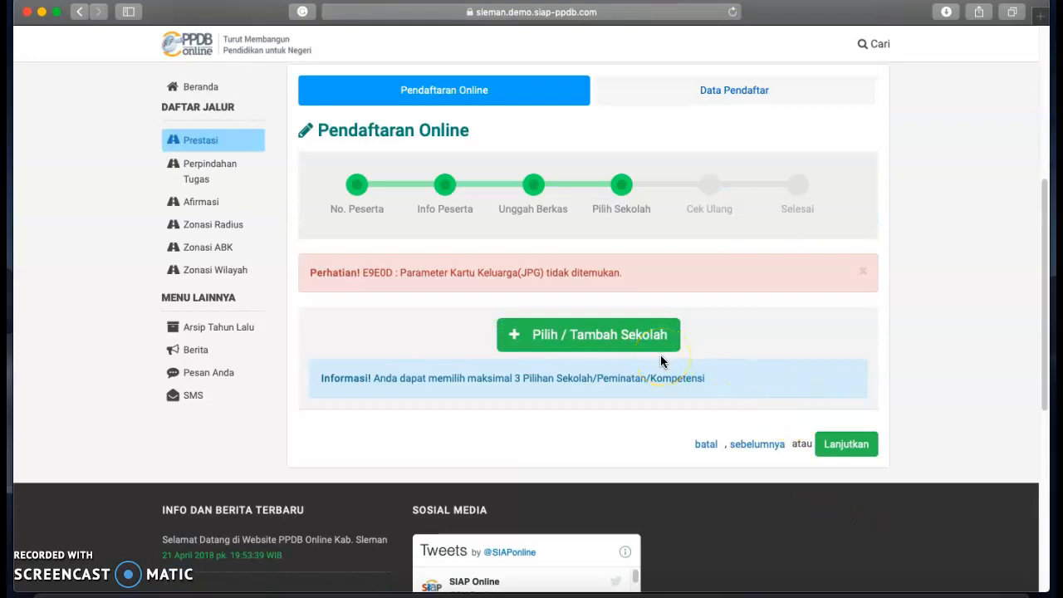
click(758, 441)
scroll(408, 432, down, 2)
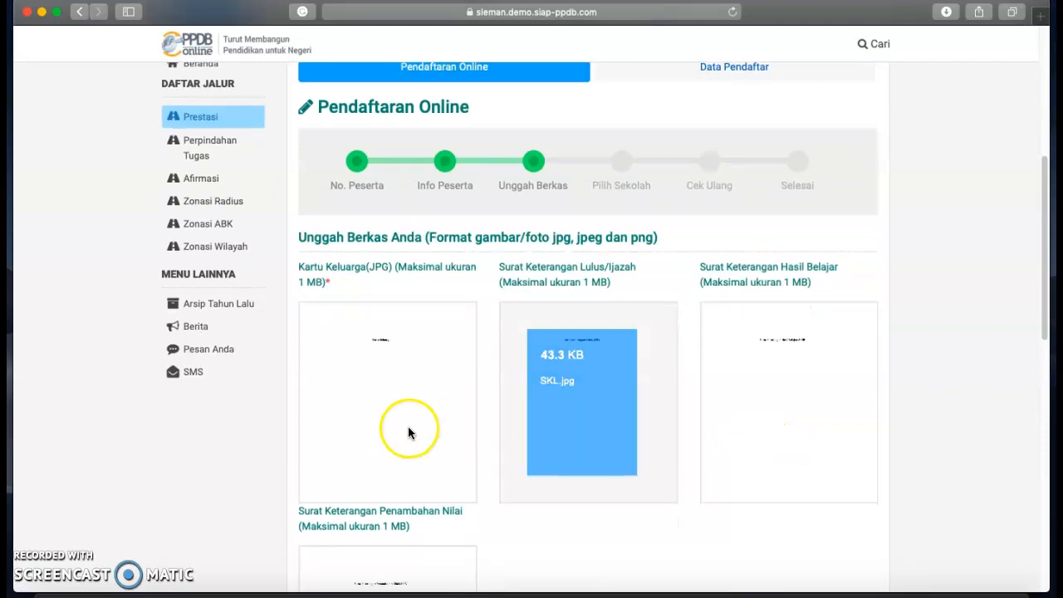
scroll(662, 396, down, 1)
scroll(721, 398, down, 3)
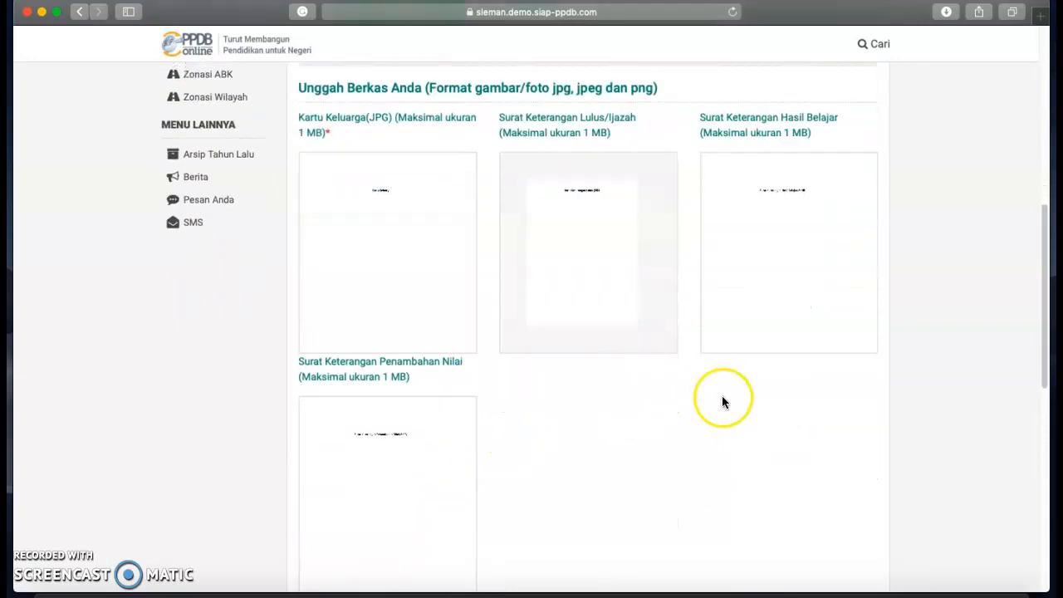
scroll(722, 398, down, 2)
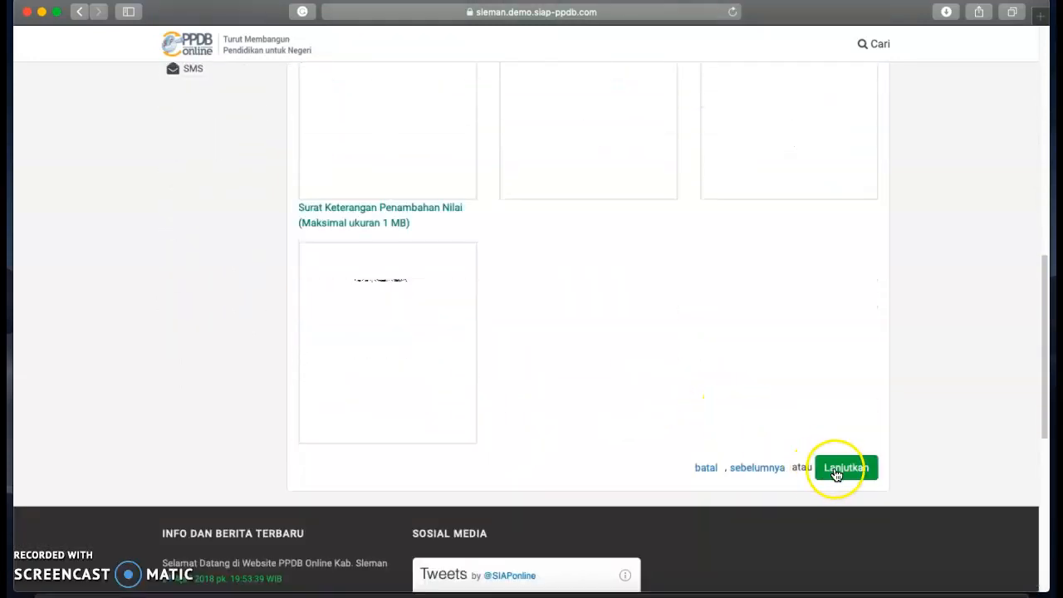
scroll(835, 465, down, 5)
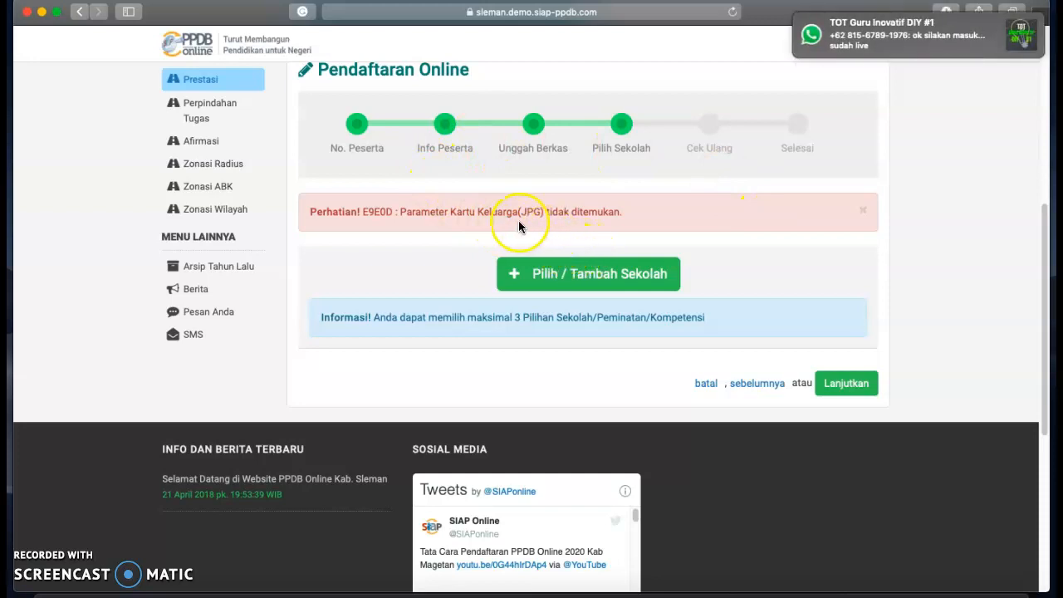
click(763, 383)
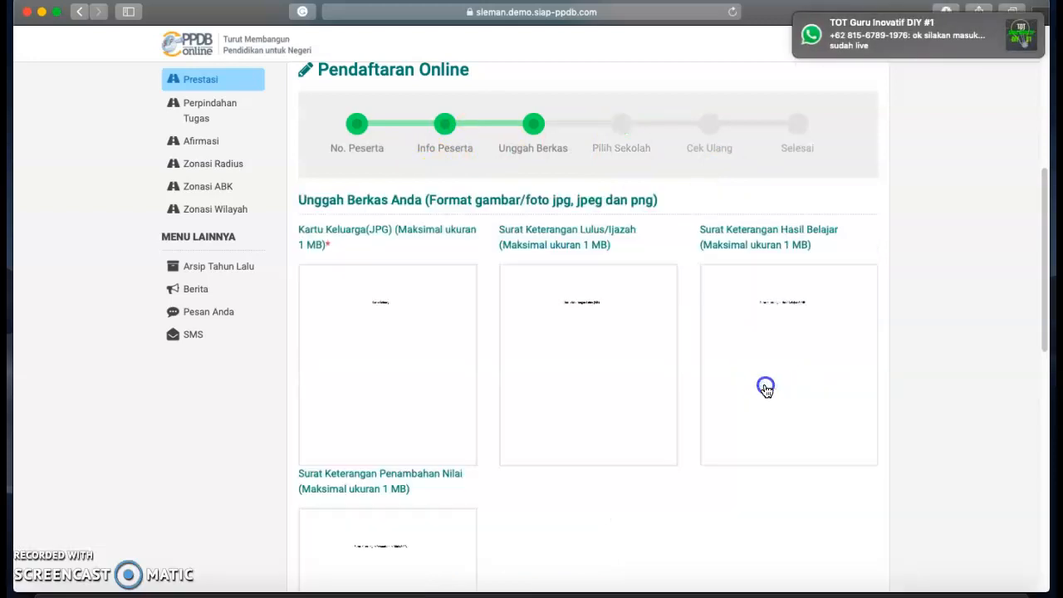
Re-upload the Kartu Keluarga image and continue to the school-choice step.
mouse_move(395, 364)
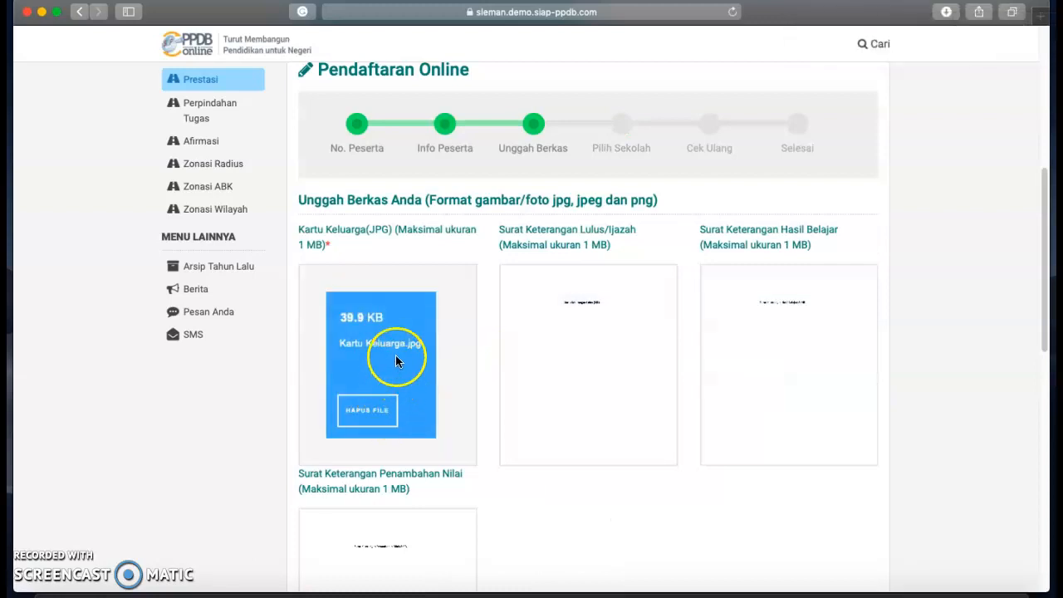
click(449, 329)
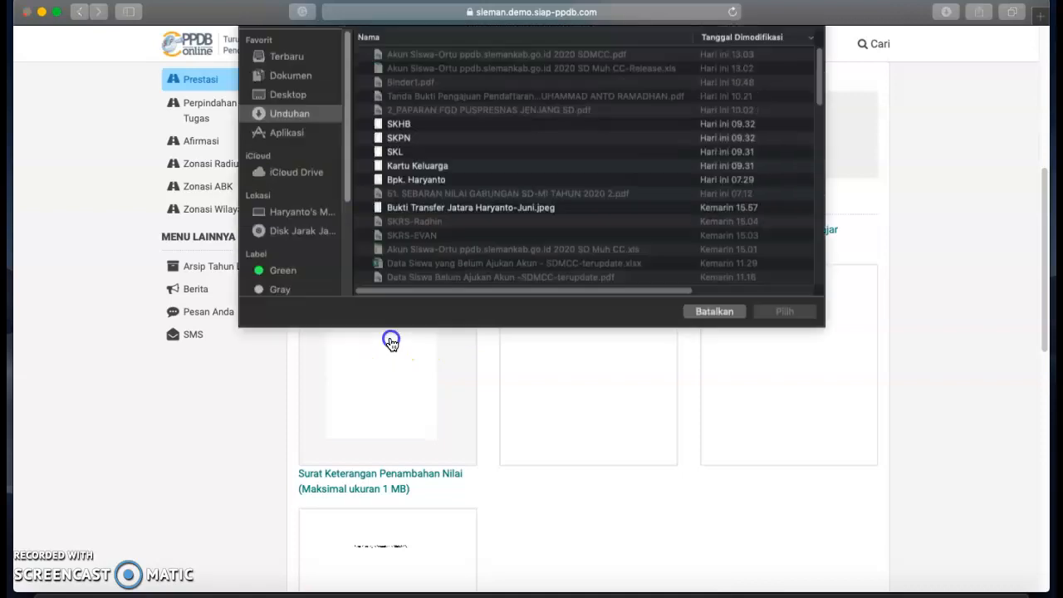
click(407, 193)
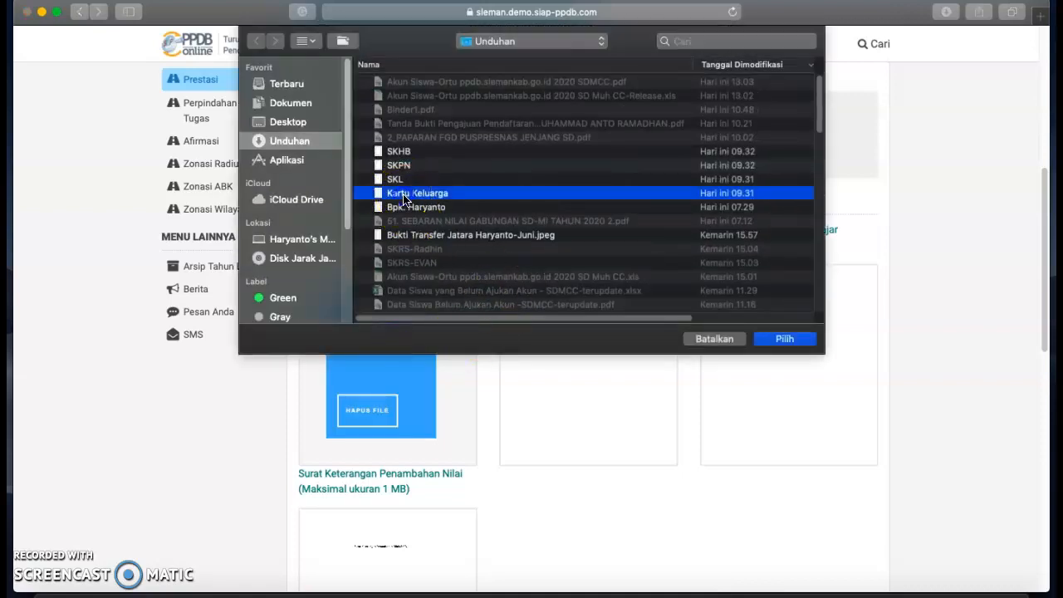
click(784, 338)
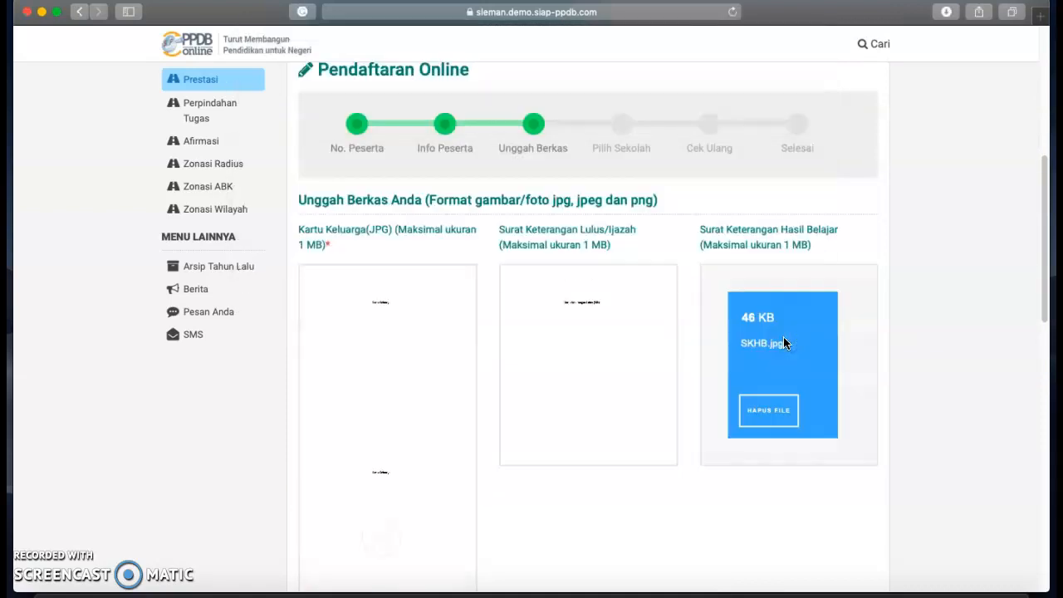
scroll(756, 467, down, 5)
scroll(756, 467, down, 2)
click(844, 501)
scroll(833, 465, up, 5)
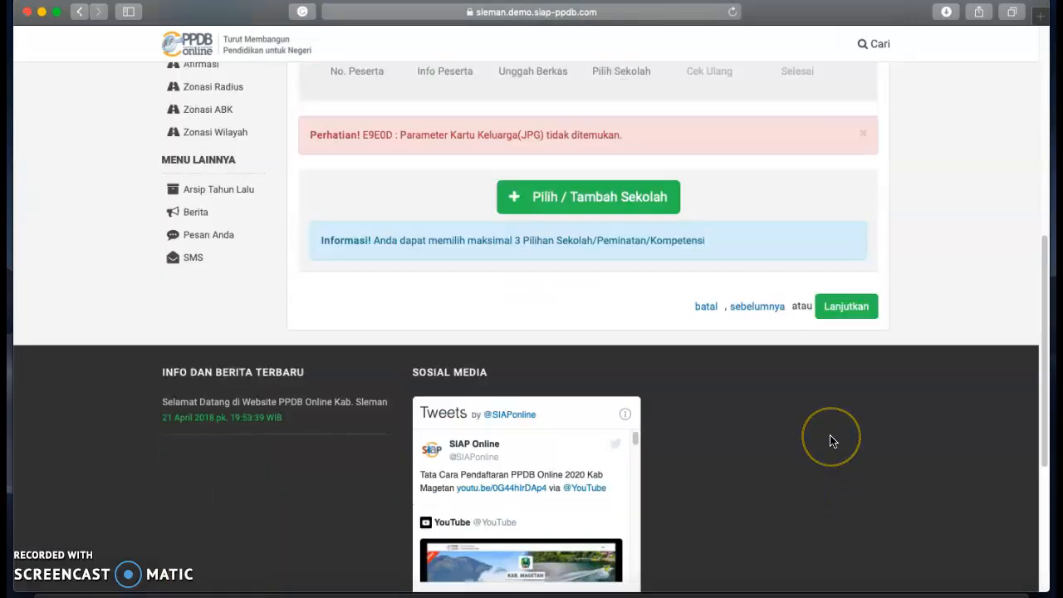
scroll(833, 440, up, 1)
Choose SMPN 1 SLEMAN, SMPN 3 DEPOK and SMPN 5 DEPOK as choices 1–3, then continue to Cek Ulang.
click(603, 267)
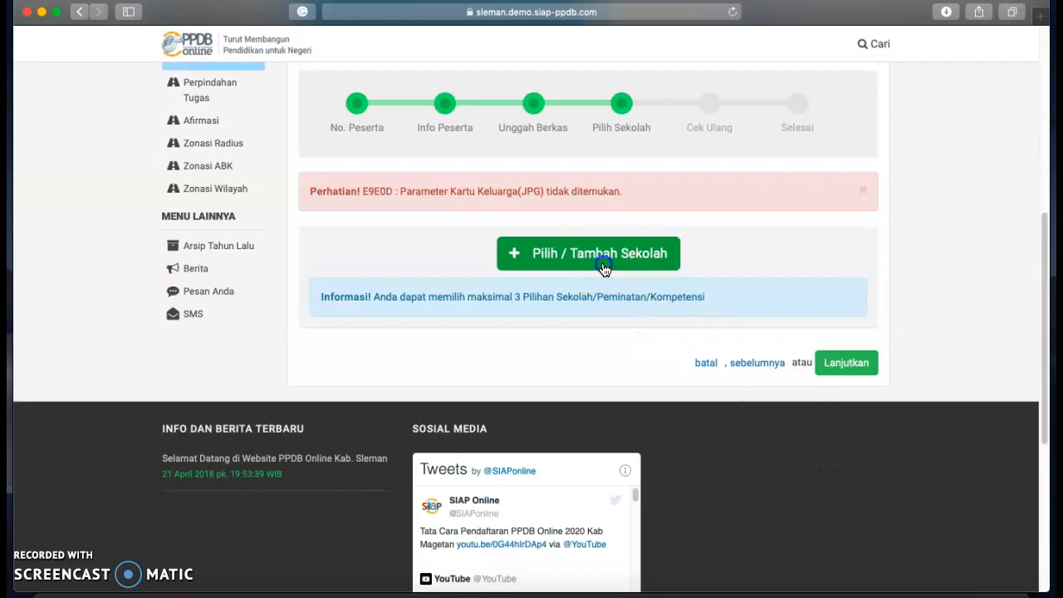
scroll(573, 316, down, 3)
scroll(598, 320, up, 4)
scroll(556, 360, down, 2)
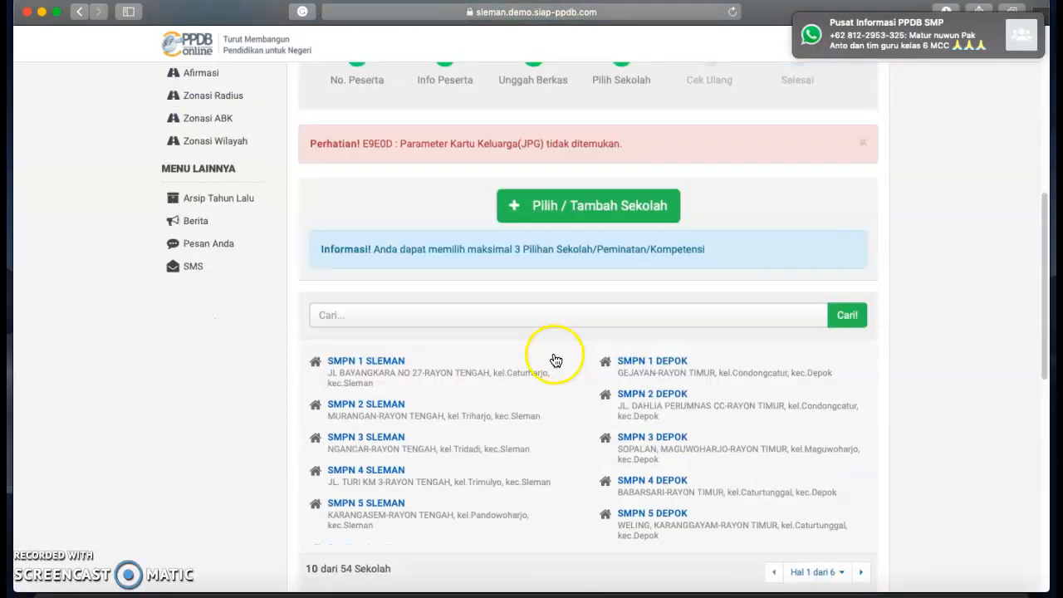
scroll(534, 319, up, 1)
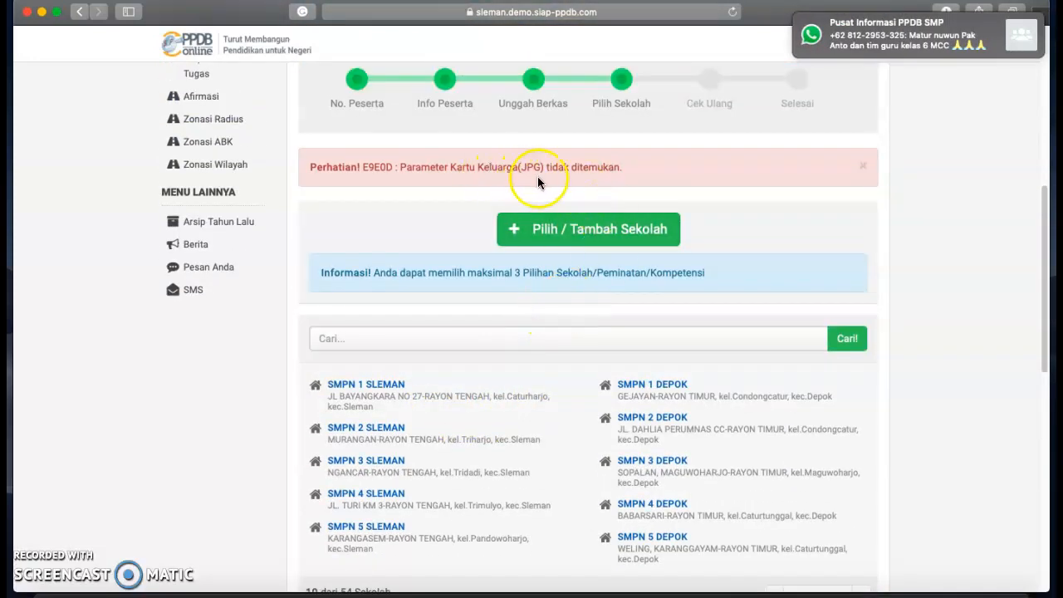
click(435, 406)
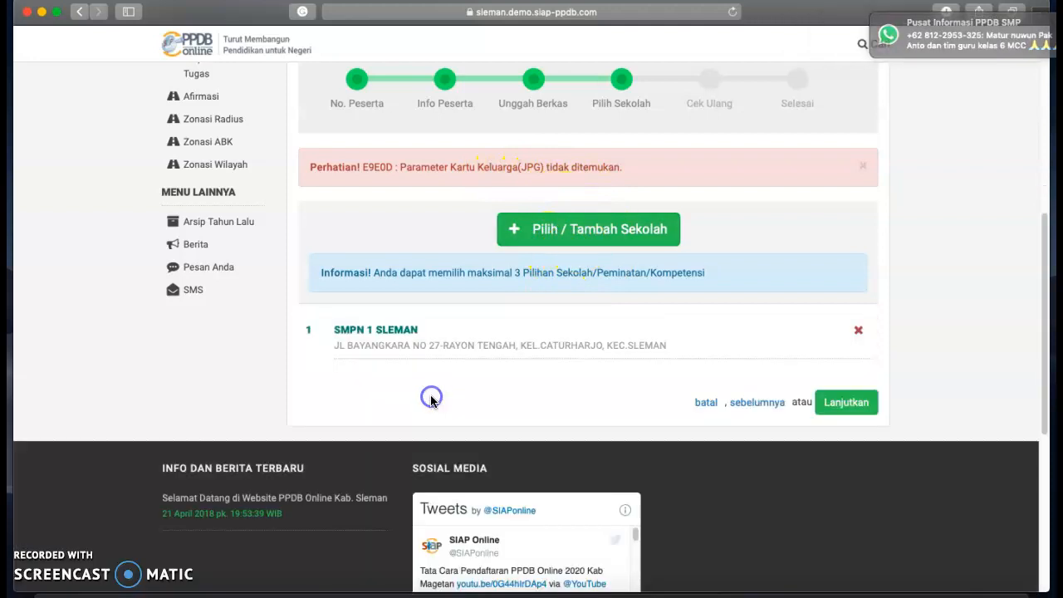
click(608, 236)
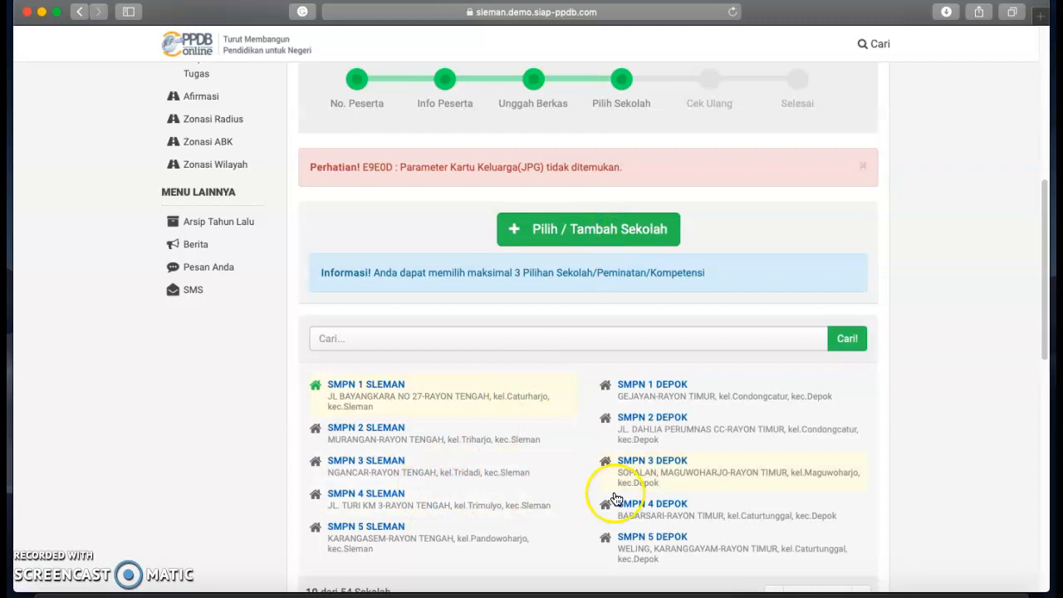
click(635, 478)
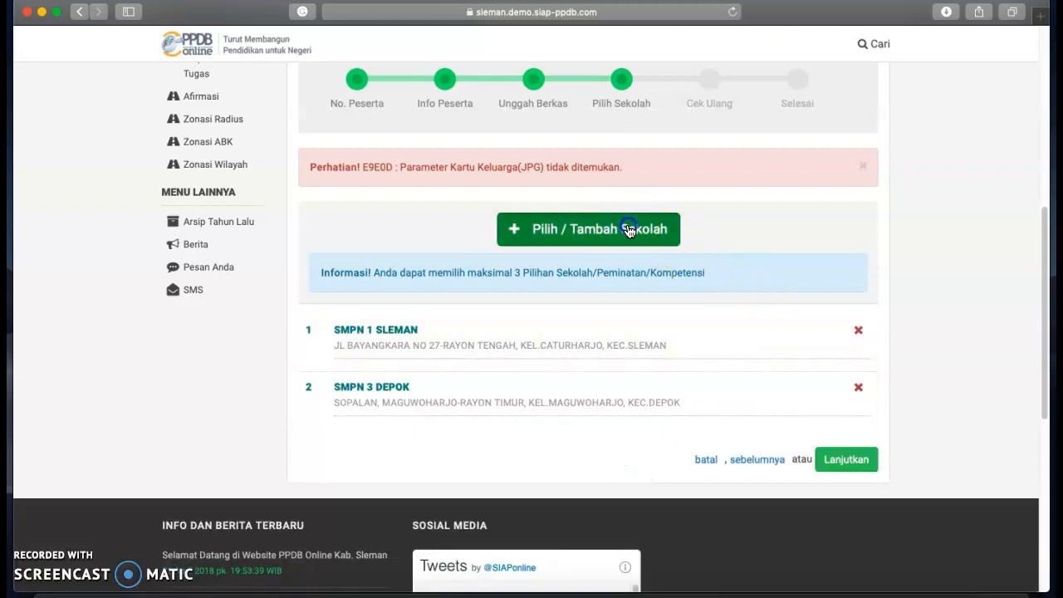
click(629, 231)
click(638, 544)
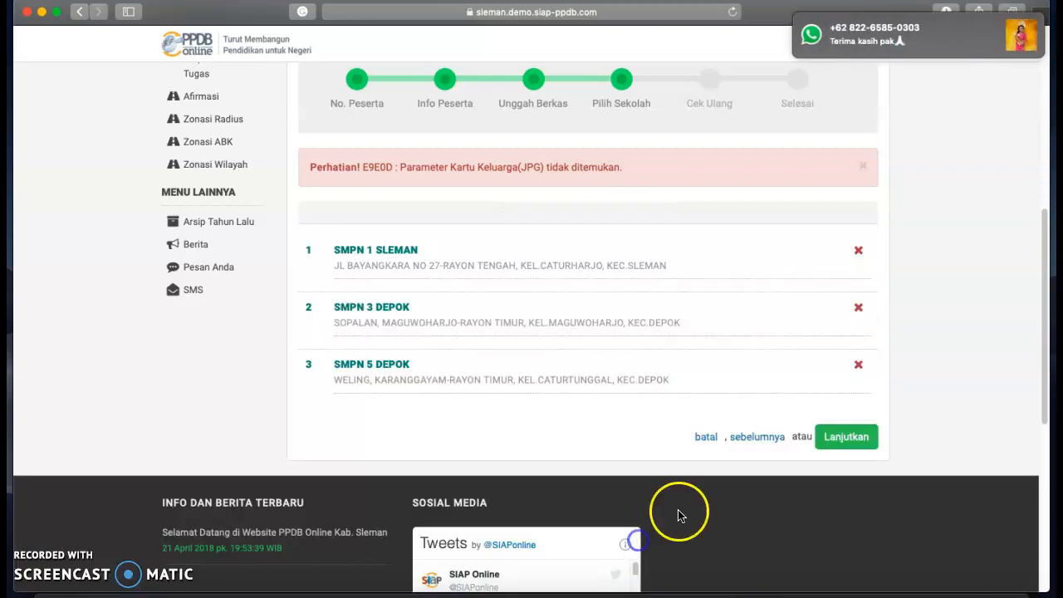
click(838, 440)
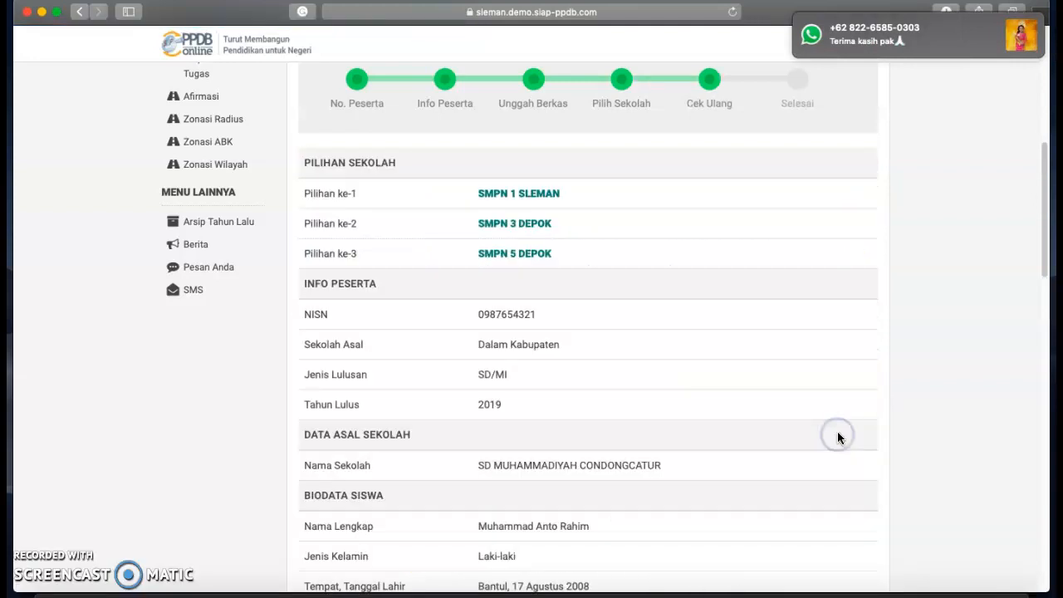
Read through the Cek Ulang summary, briefly stepping back and returning to it.
scroll(706, 433, up, 1)
scroll(709, 430, down, 1)
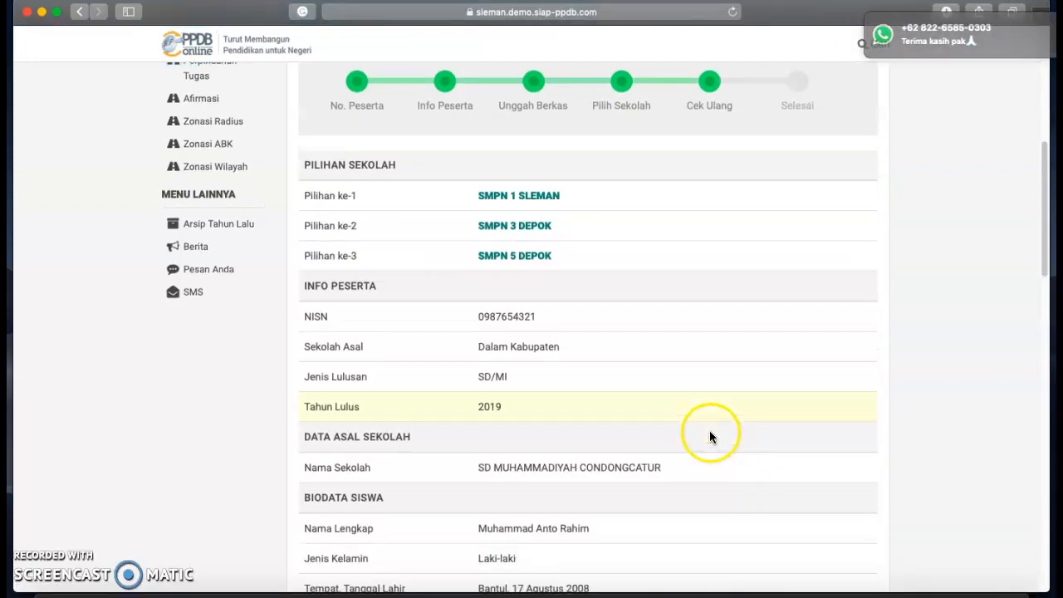
scroll(631, 373, down, 10)
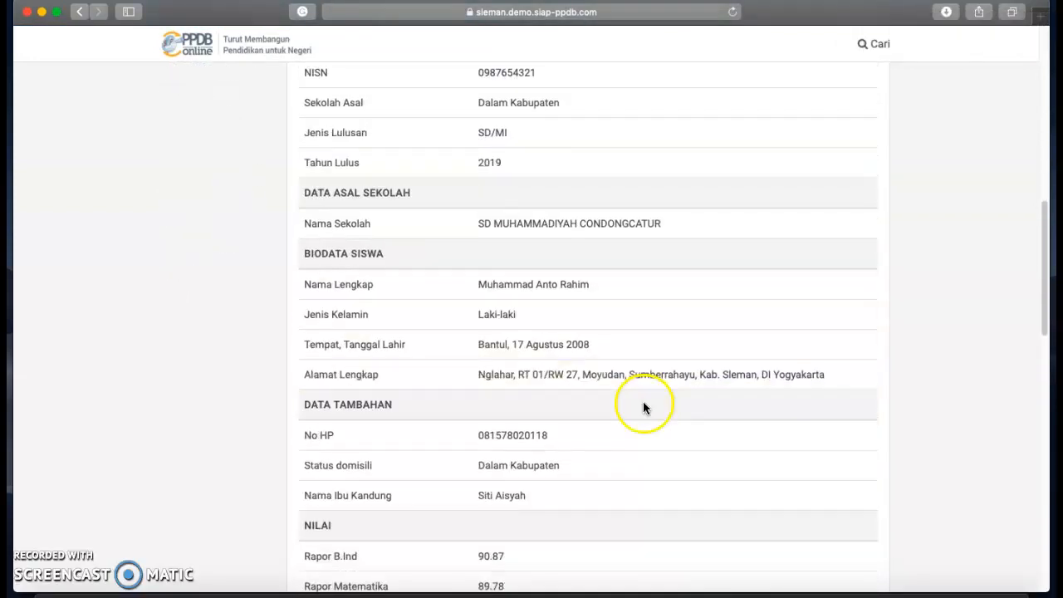
scroll(644, 418, down, 4)
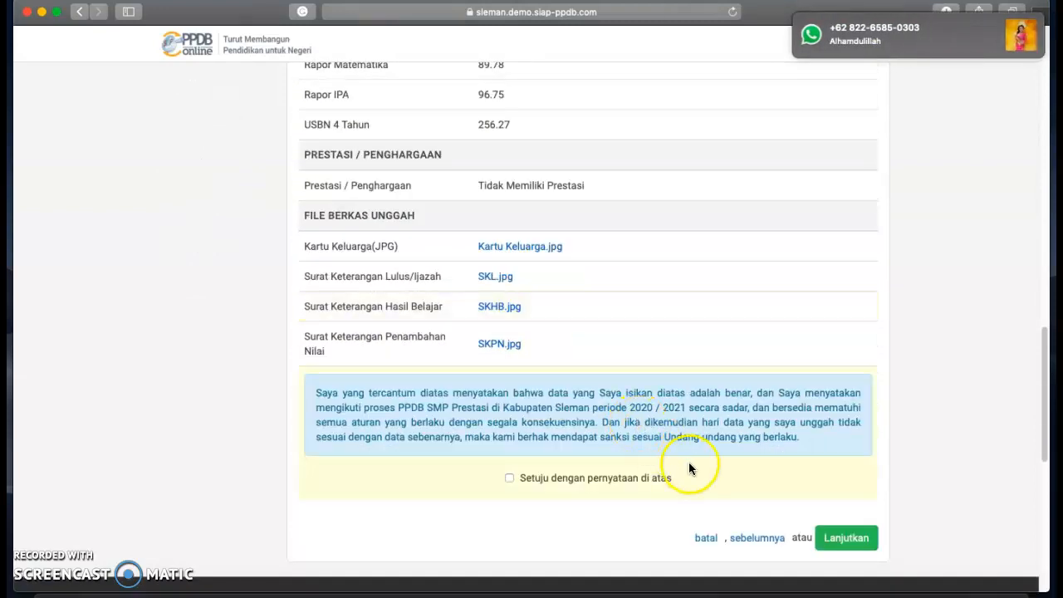
click(751, 475)
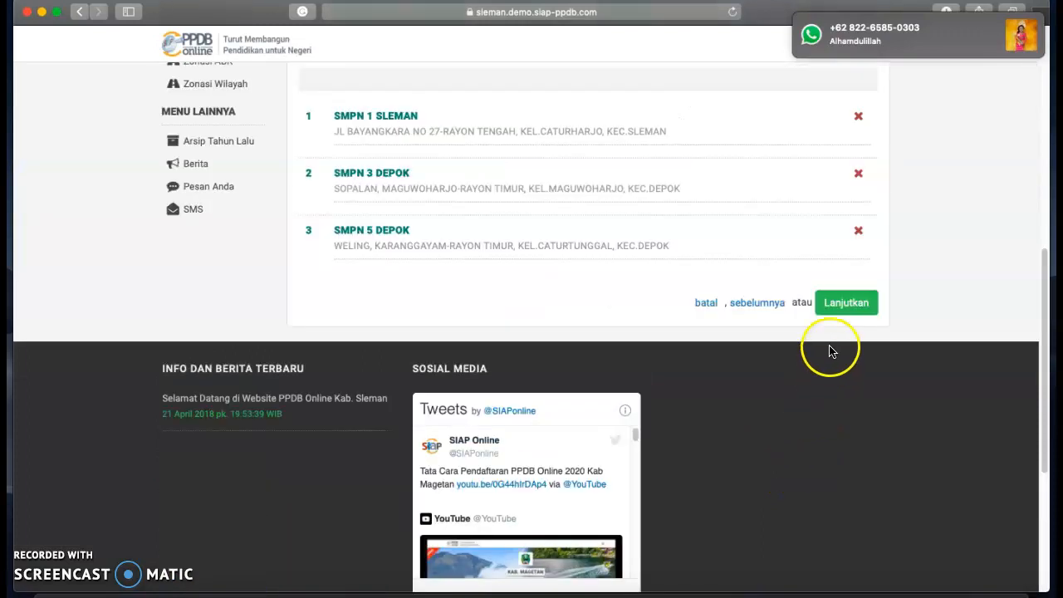
click(844, 308)
Tick 'Setuju dengan pernyataan di atas' and submit the reviewed registration.
scroll(826, 339, down, 6)
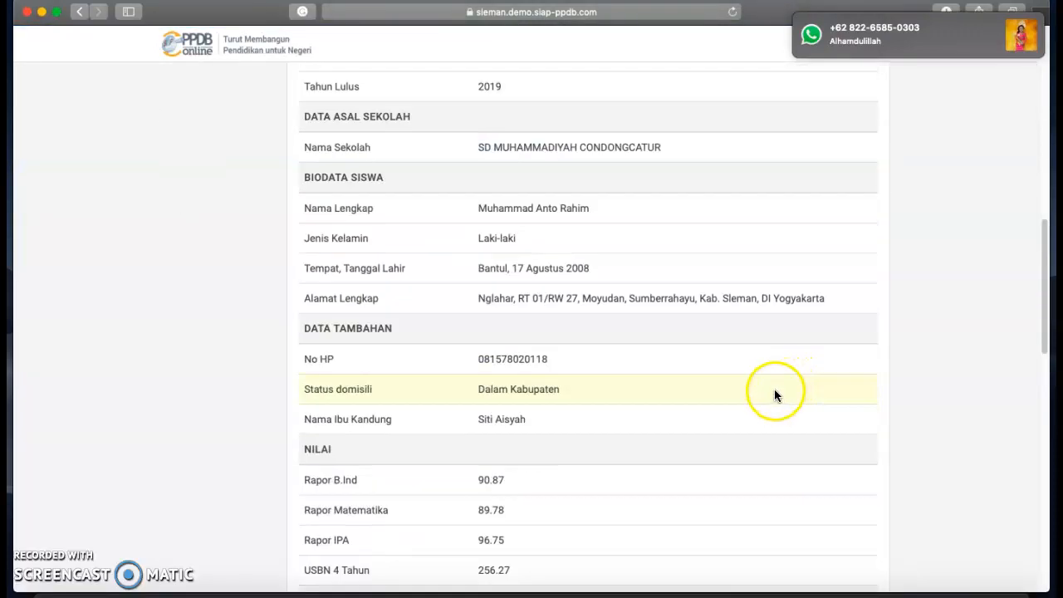
scroll(763, 401, down, 3)
click(509, 414)
scroll(847, 427, up, 1)
scroll(864, 456, down, 1)
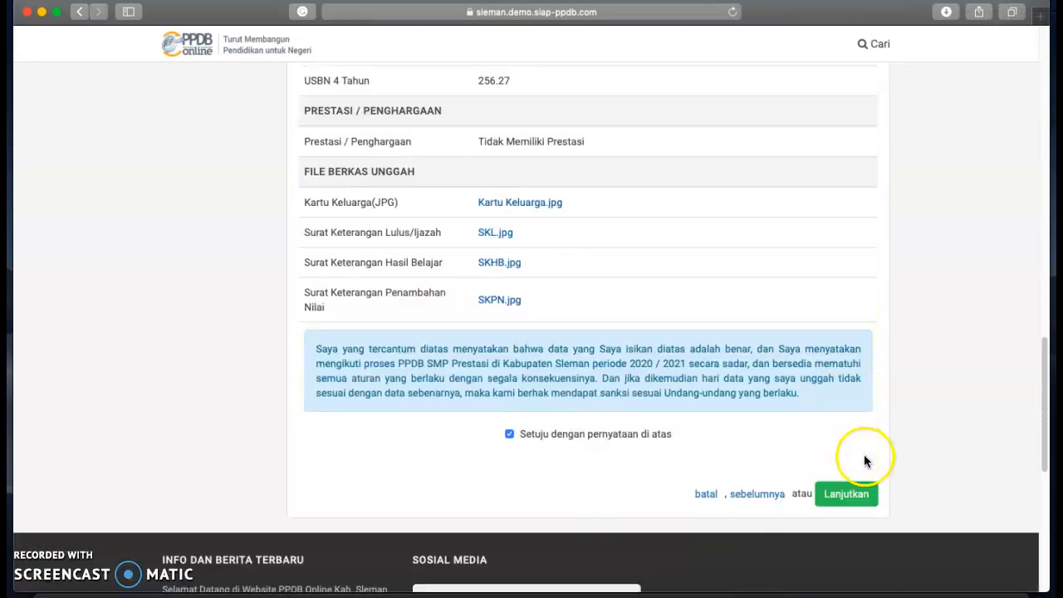
click(845, 496)
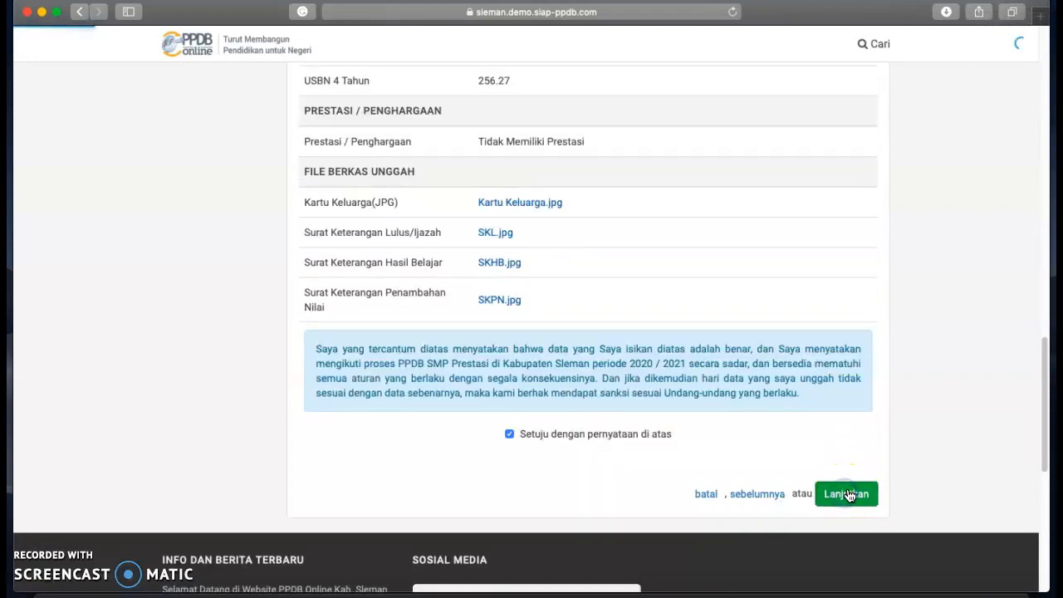
Open the printable receipt via Cetak Bukti Ajuan Pendaftaran.
scroll(848, 484, up, 10)
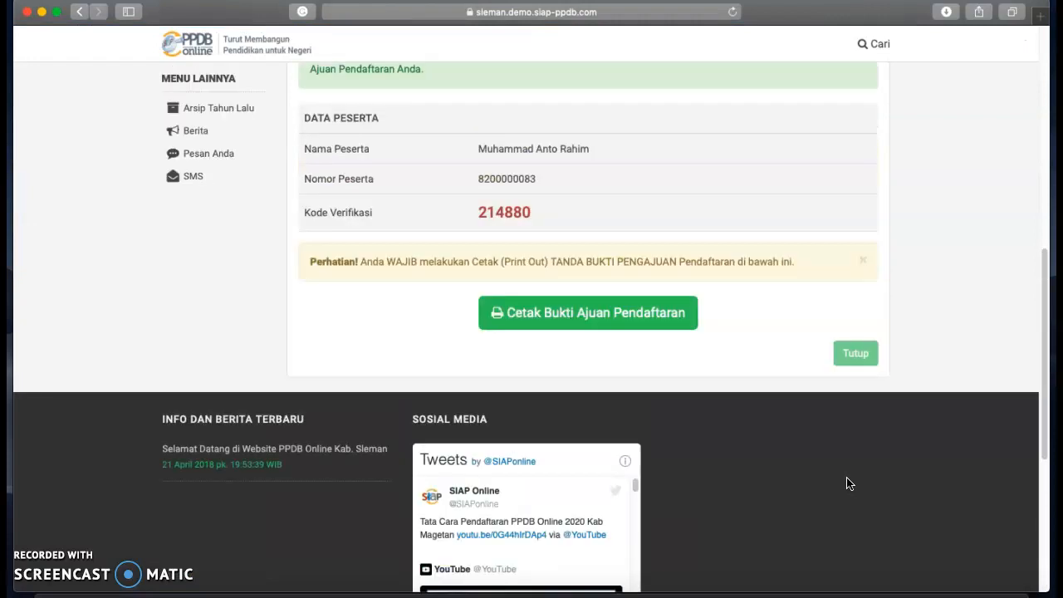
scroll(621, 430, up, 1)
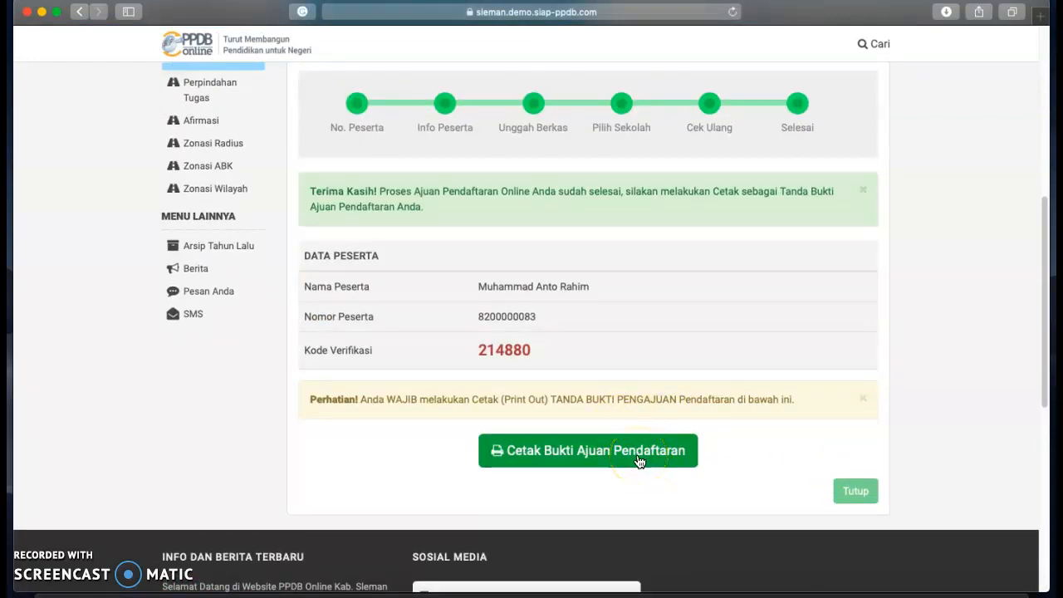
click(639, 460)
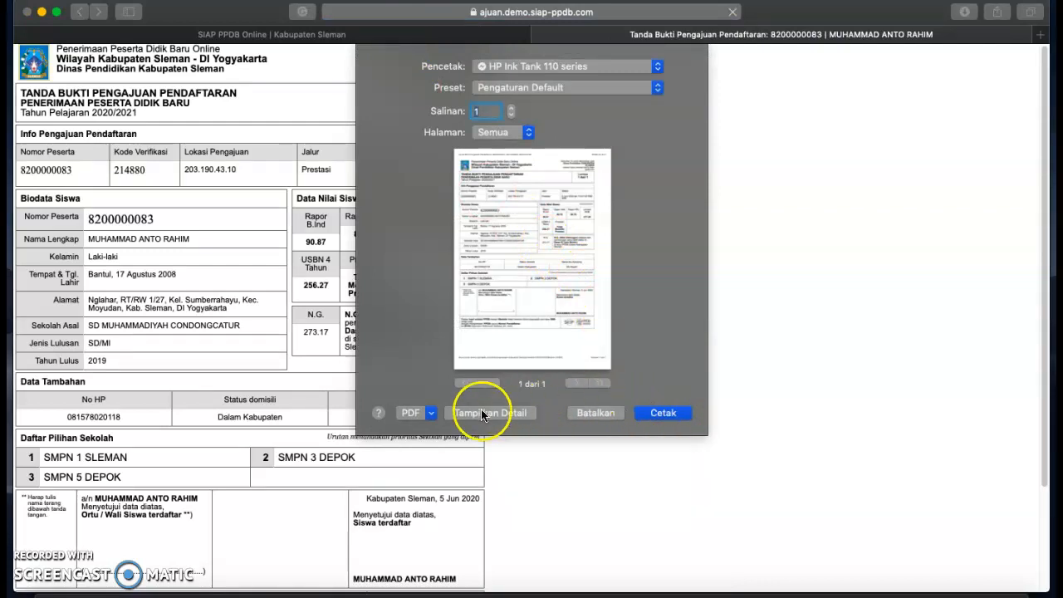
Save the receipt as a PDF in Unduhan and close the print dialog.
click(430, 414)
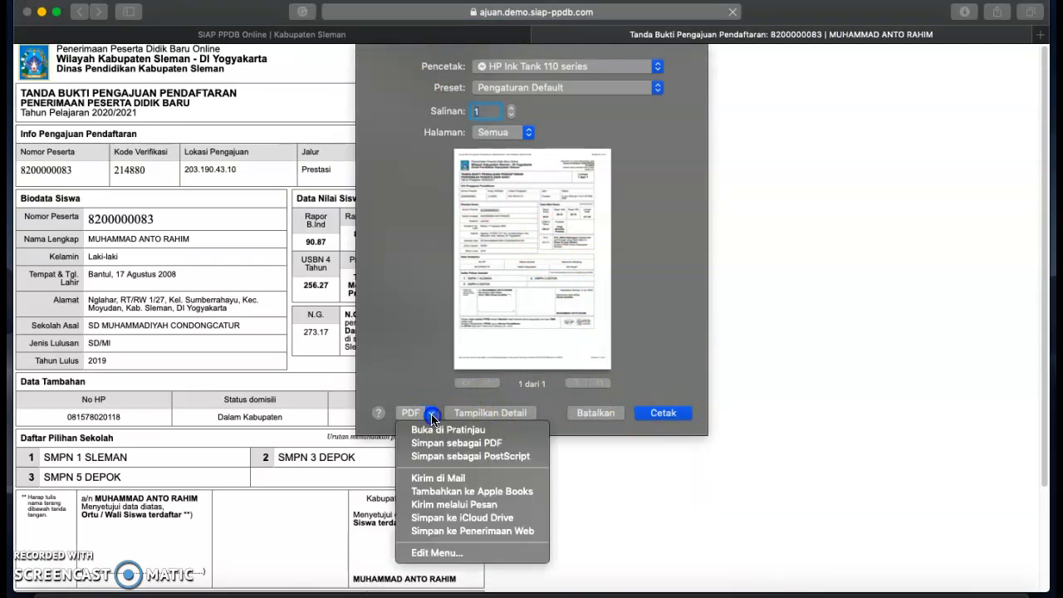
click(442, 445)
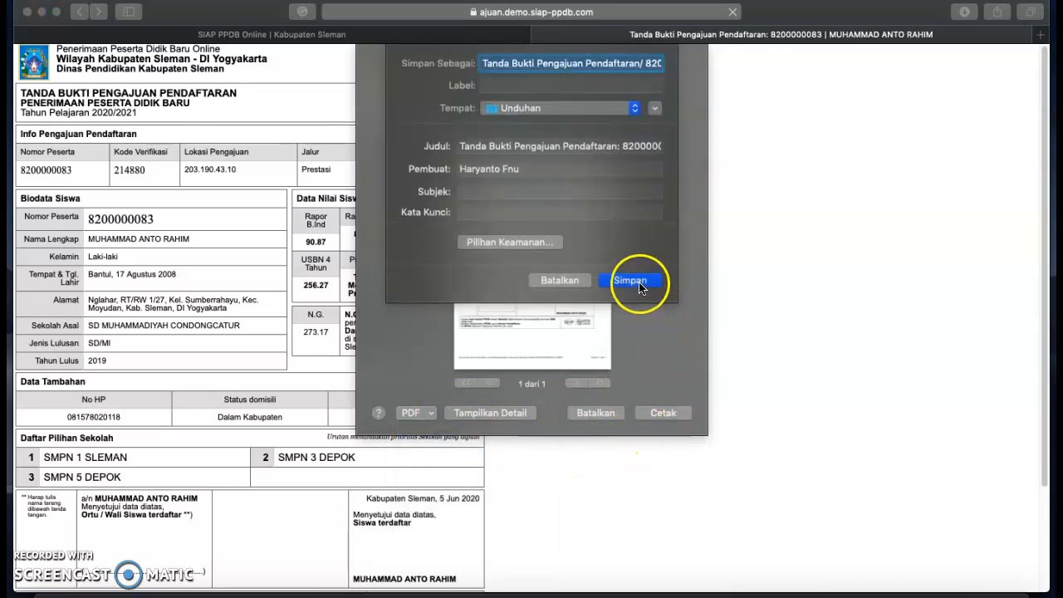
click(634, 108)
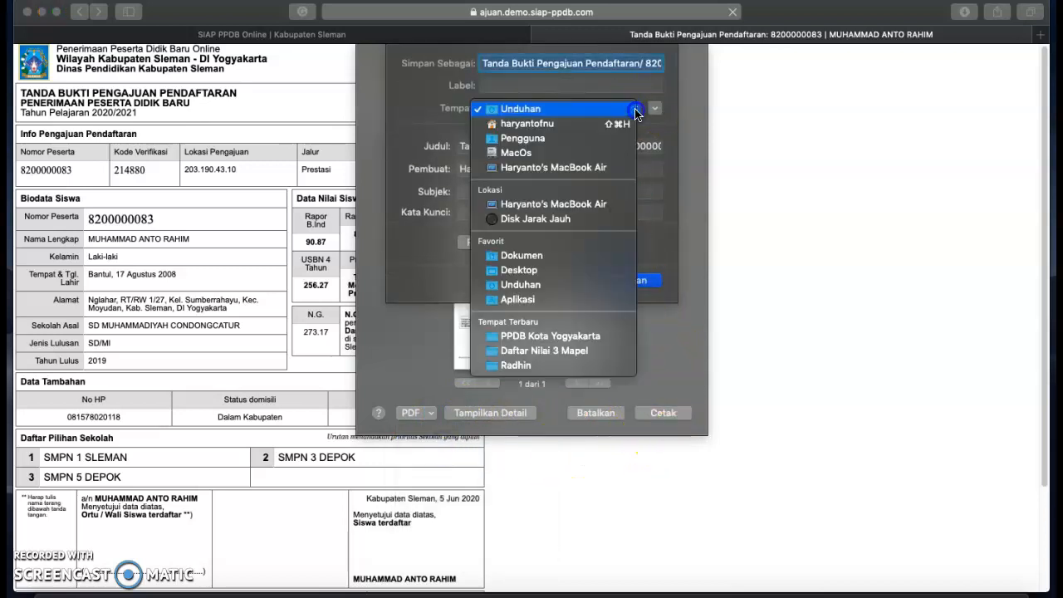
click(635, 109)
click(635, 279)
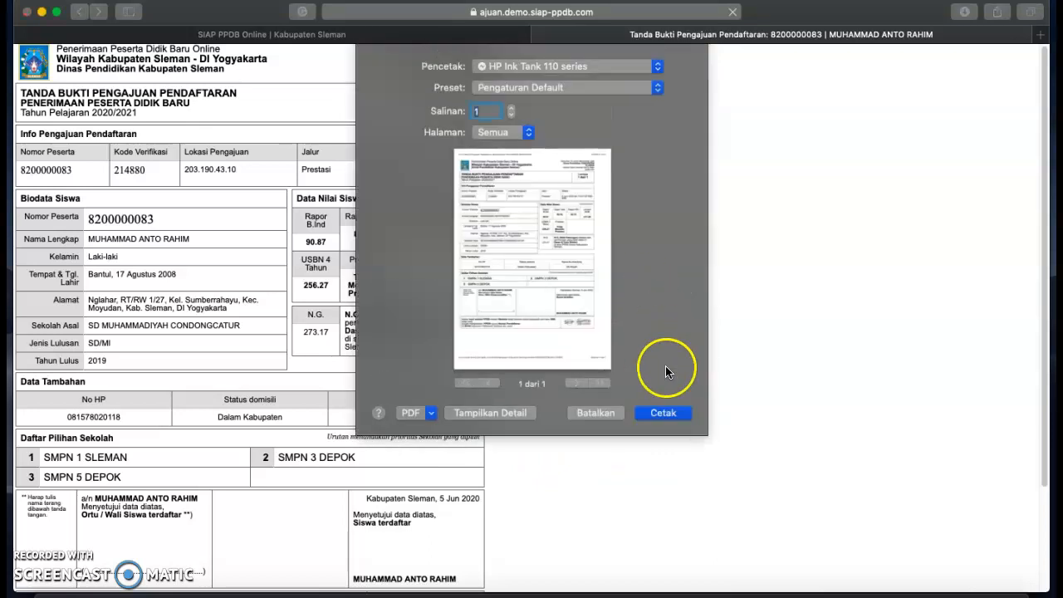
click(591, 413)
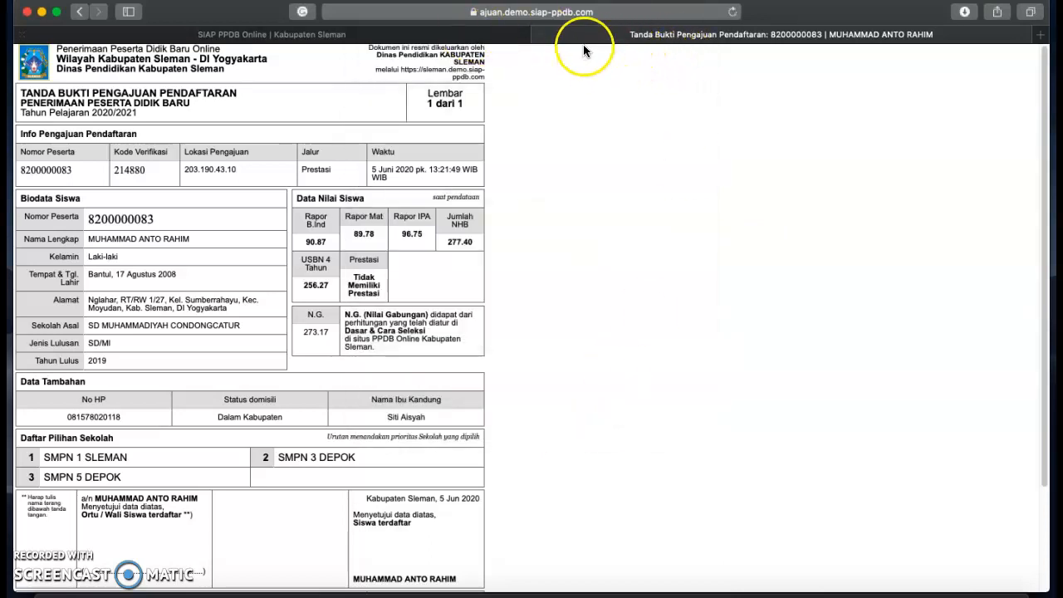
Close the receipt tab, dismiss the confirmation with Tutup, and return to the blank Pendaftaran Prestasi form.
click(545, 37)
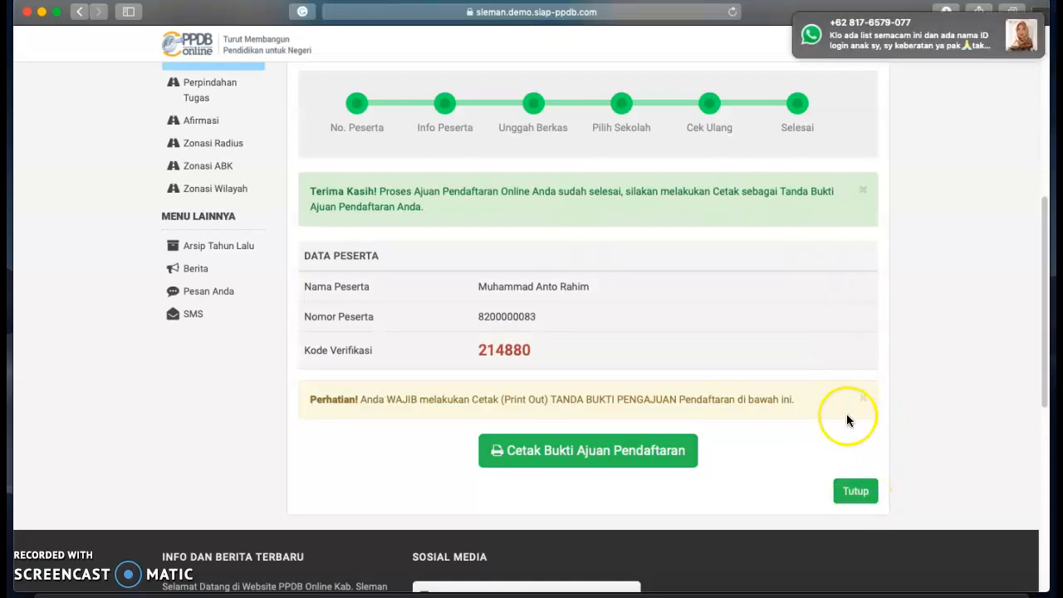
click(859, 498)
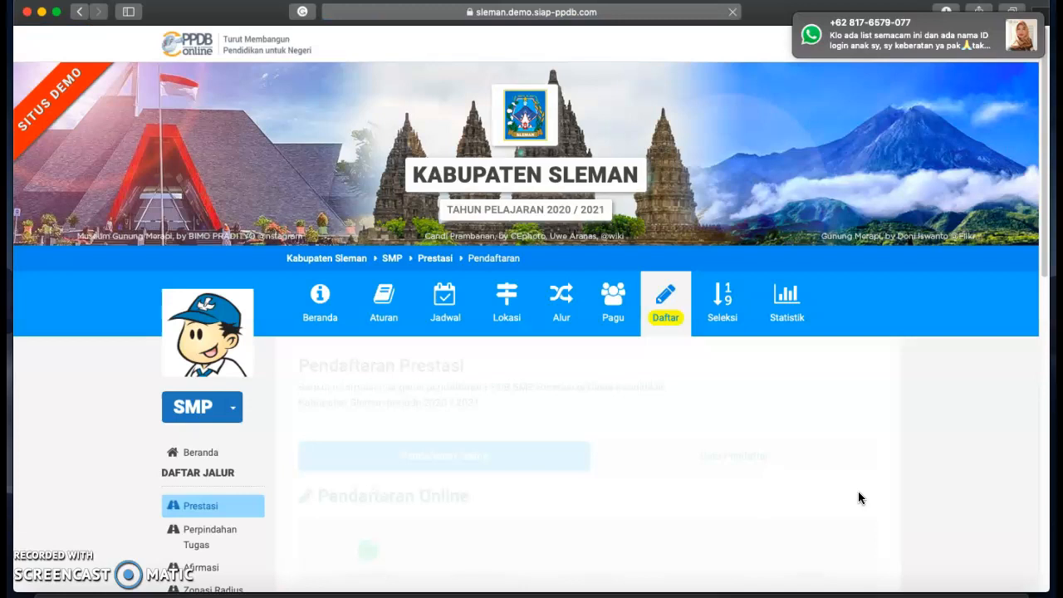
click(723, 414)
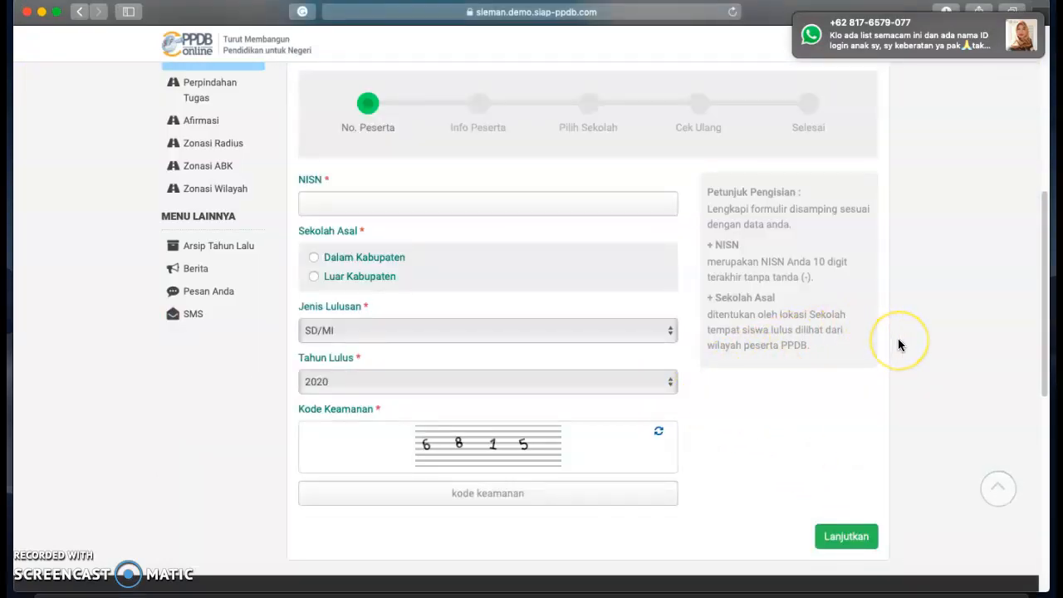
scroll(897, 343, up, 5)
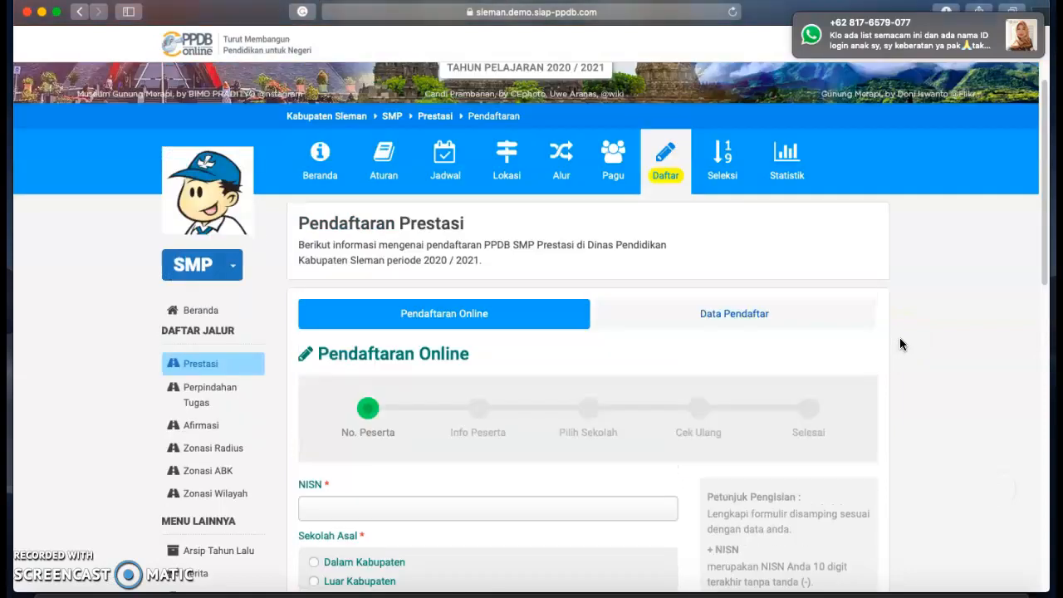
click(882, 328)
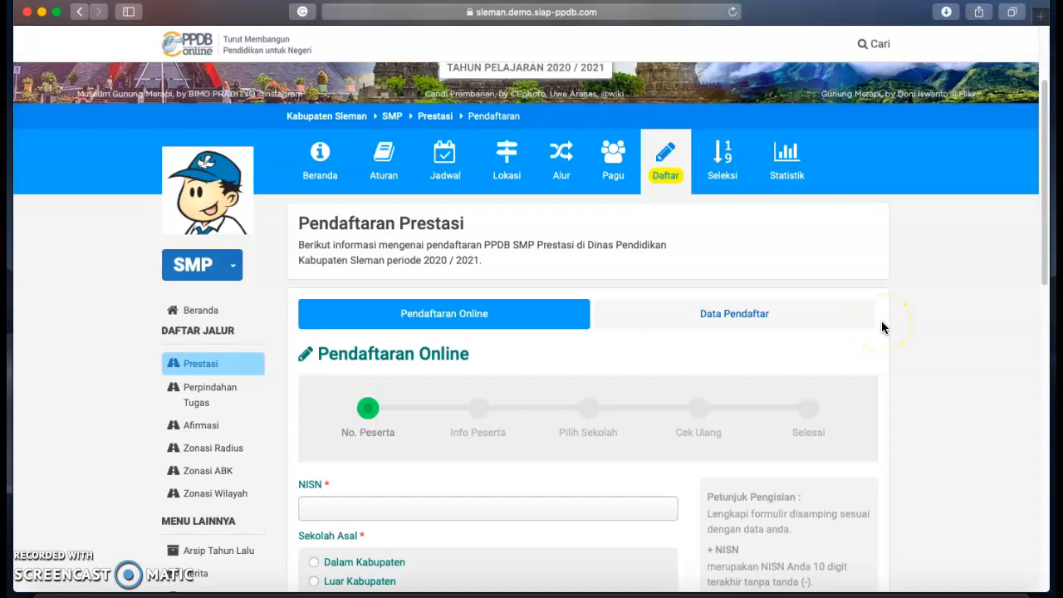